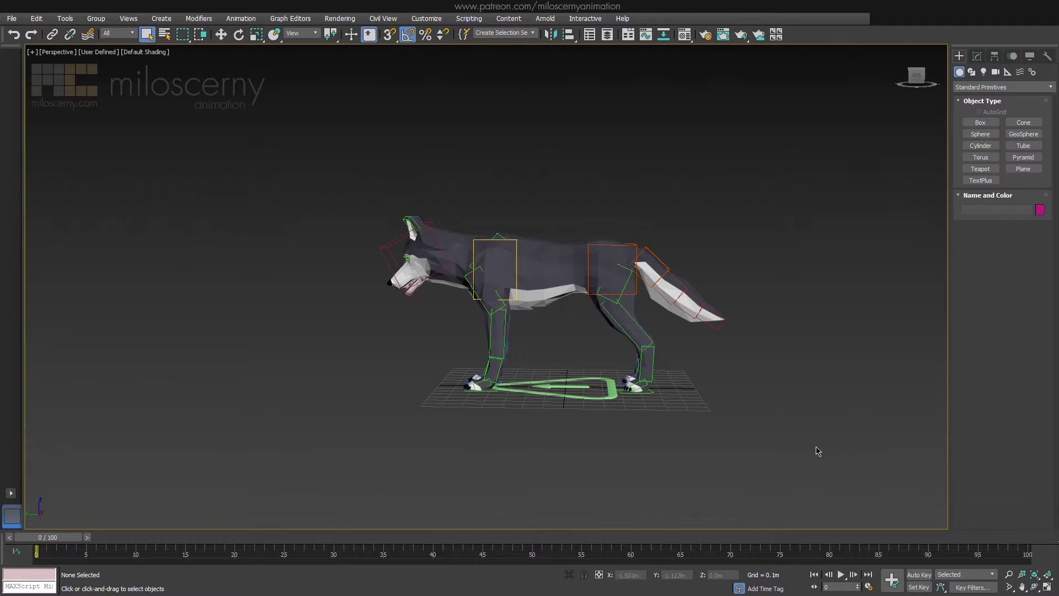
# Add a CATMotion layer named run to the wolf rig, activate it and play the default cycle
pyautogui.click(611, 395)
pyautogui.click(1013, 57)
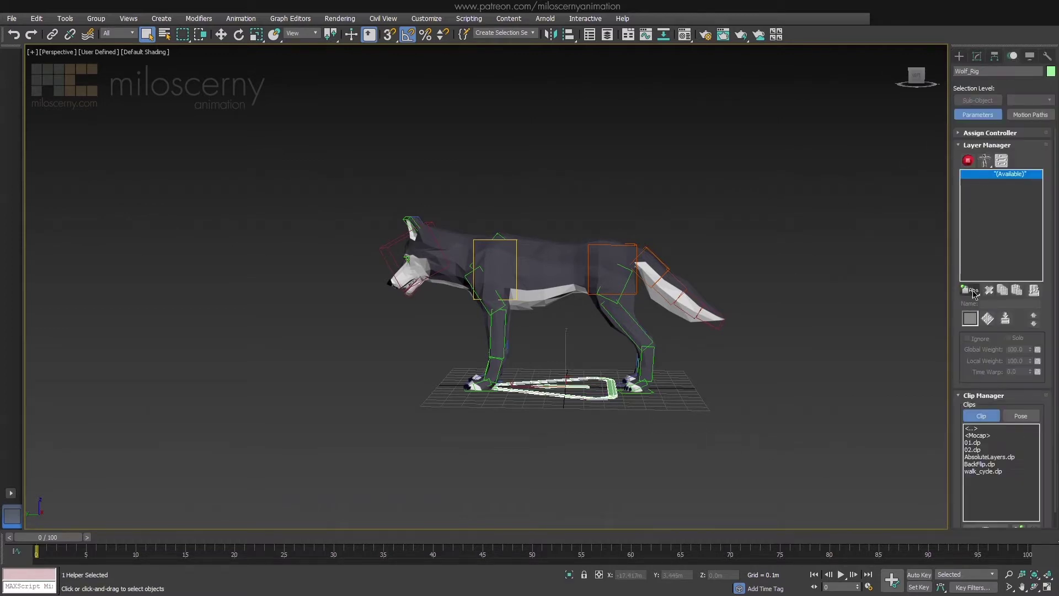
pyautogui.click(972, 331)
pyautogui.click(969, 162)
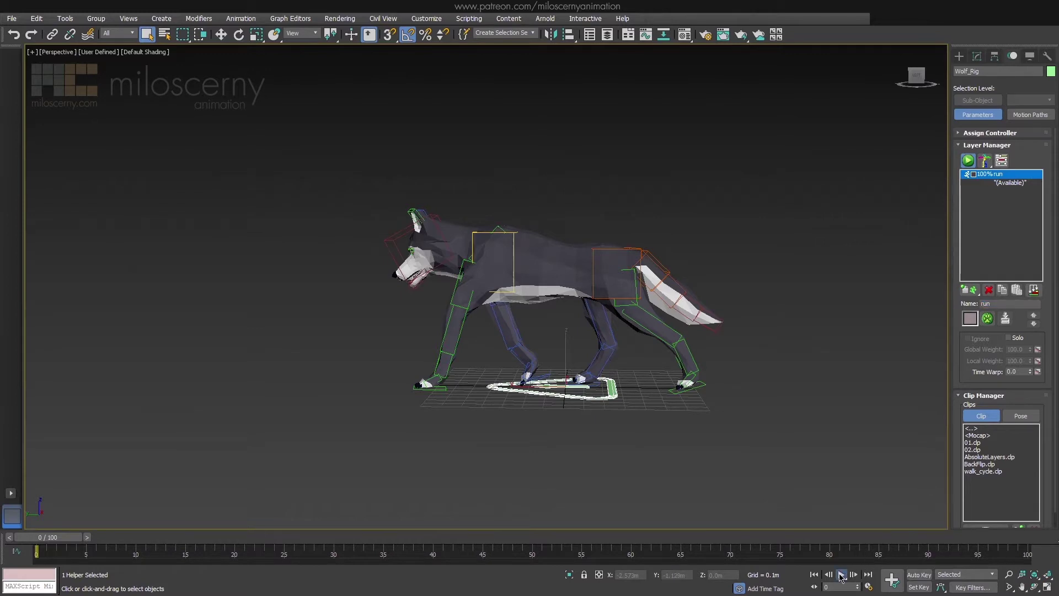
pyautogui.click(841, 576)
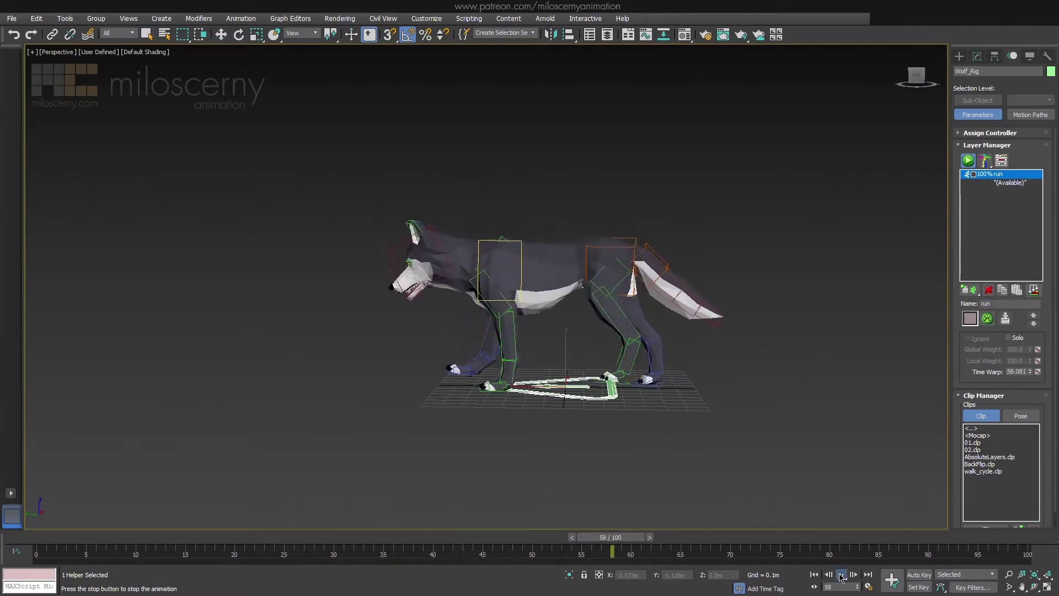
pyautogui.click(842, 576)
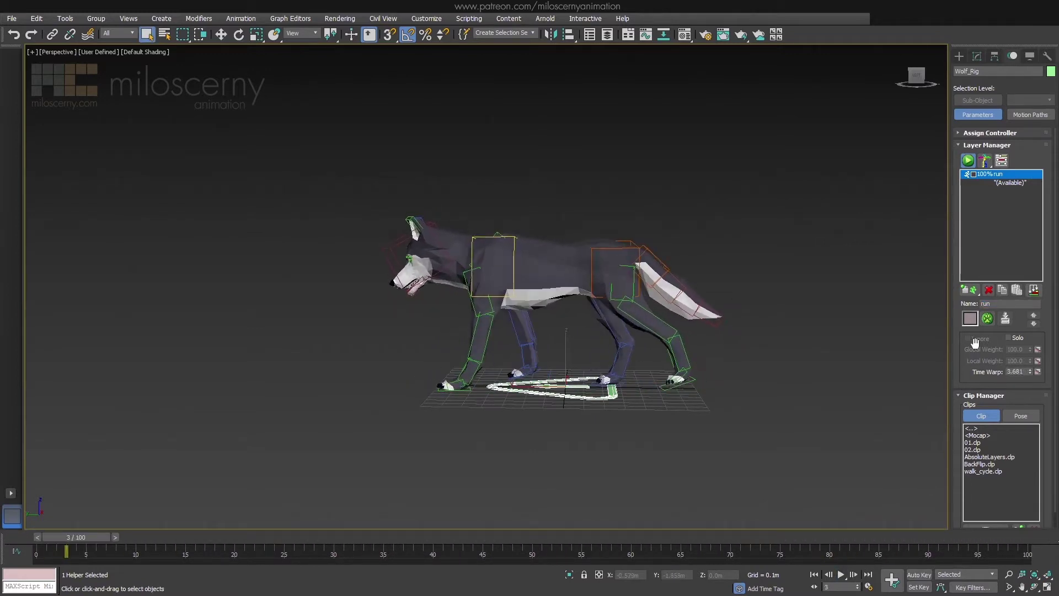
# Open the CATMotion editor's global settings for the run layer and set Max Step Time to 18
pyautogui.click(988, 319)
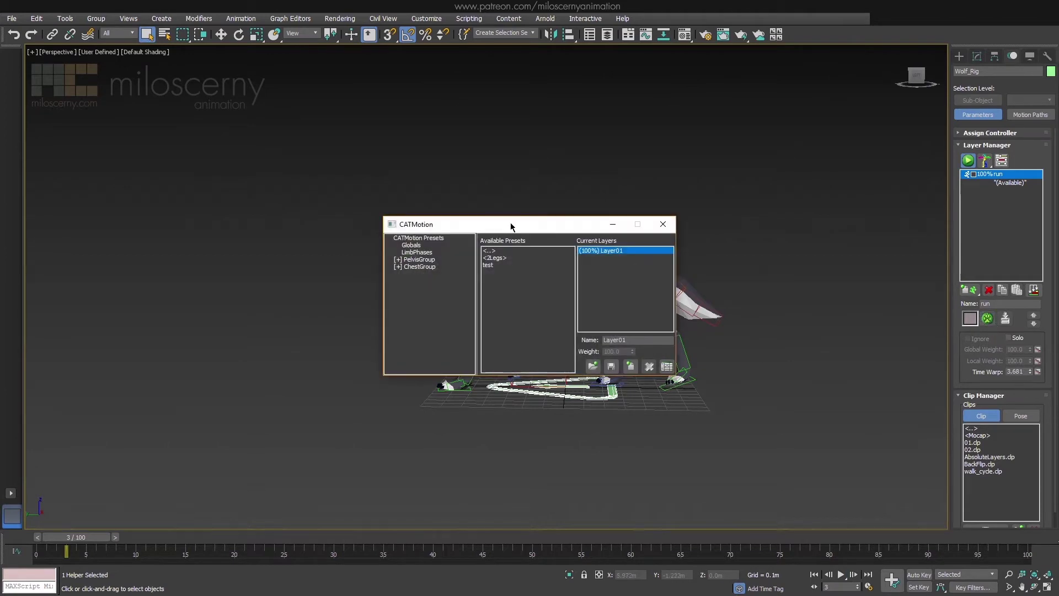
pyautogui.moveTo(511, 226); pyautogui.dragTo(529, 92)
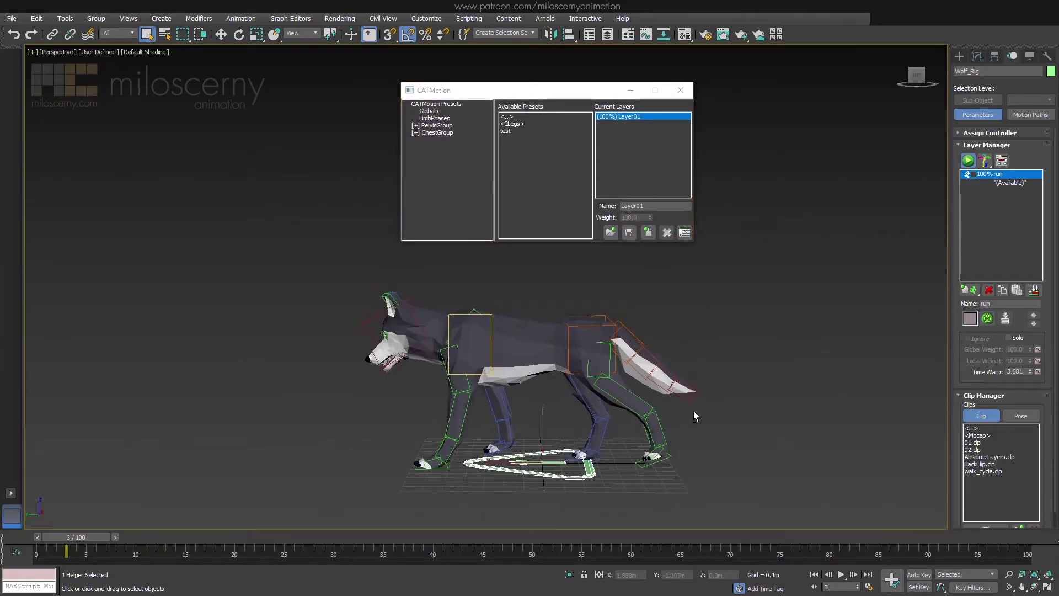
pyautogui.keyDown('alt'); pyautogui.moveTo(694, 411); pyautogui.dragTo(692, 399, button='middle'); pyautogui.keyUp('alt')
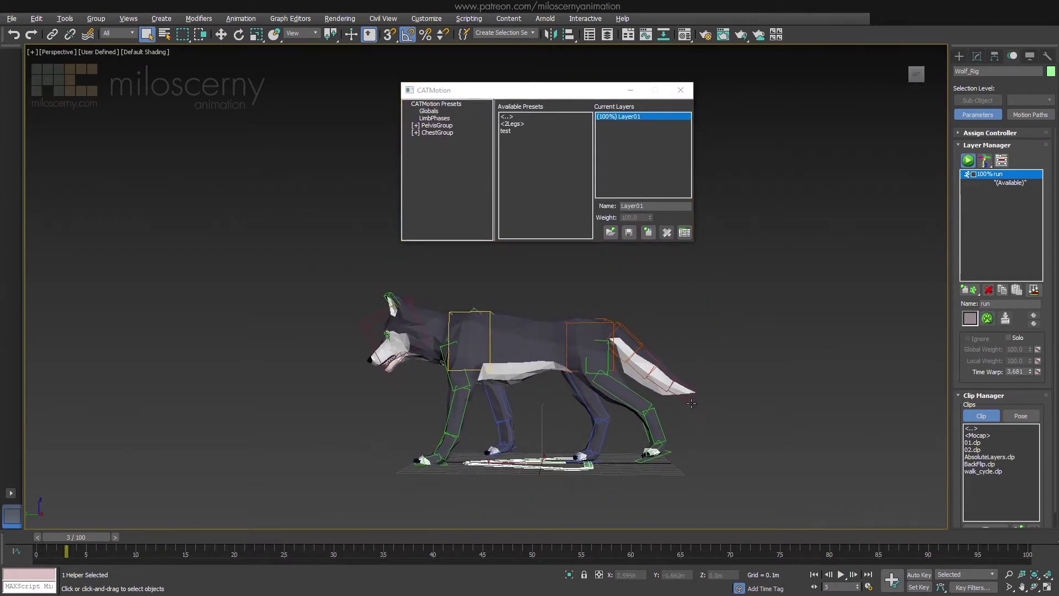
pyautogui.click(430, 112)
pyautogui.click(841, 575)
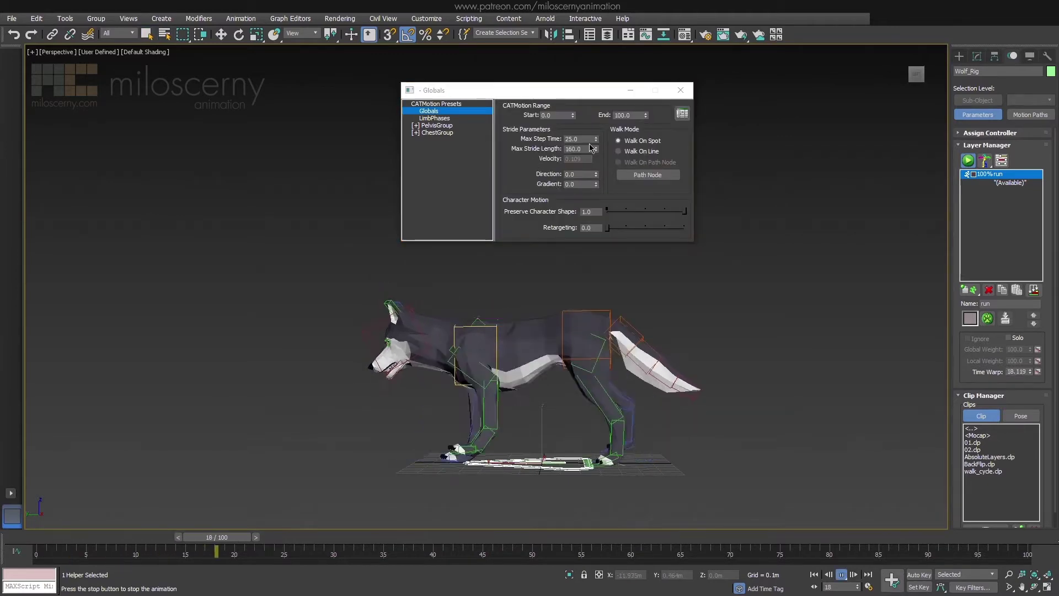
pyautogui.write('18')
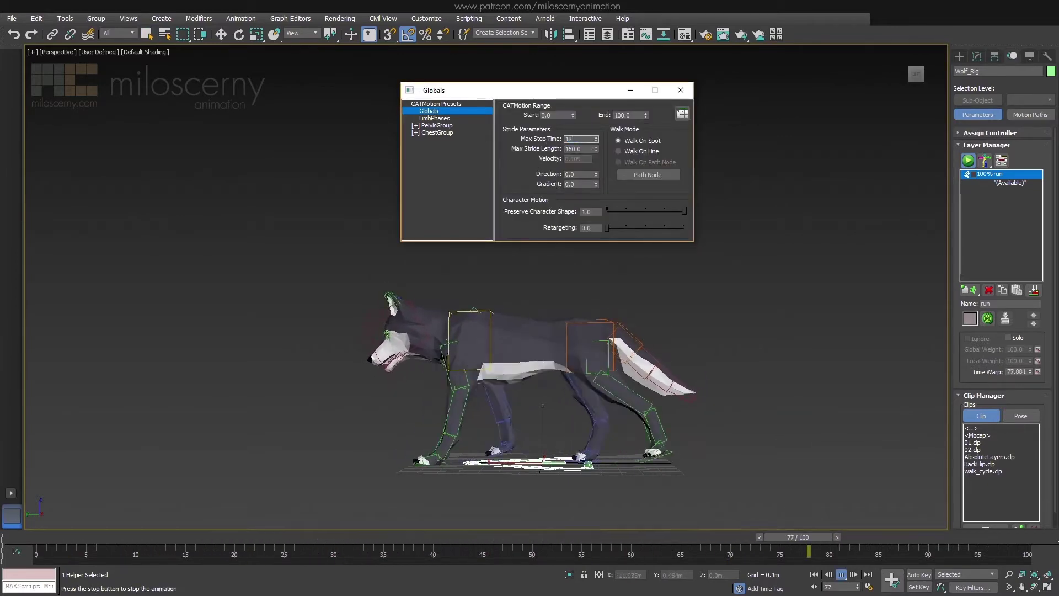
pyautogui.press('Return')
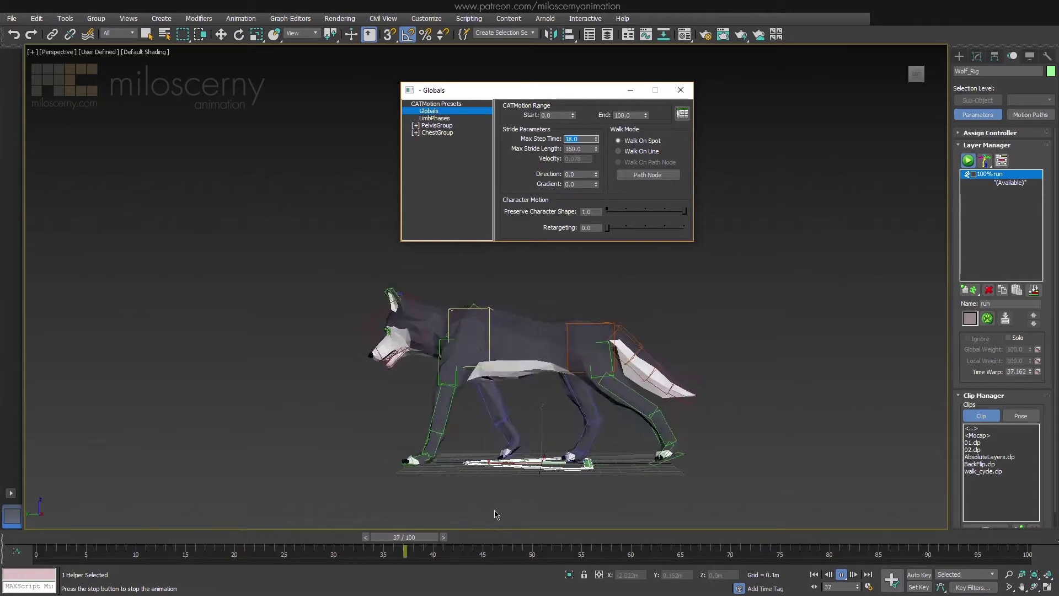
# Set the animation's end time to frame 54 and play the cycle from the start
pyautogui.click(431, 539)
pyautogui.moveTo(430, 542); pyautogui.dragTo(411, 542)
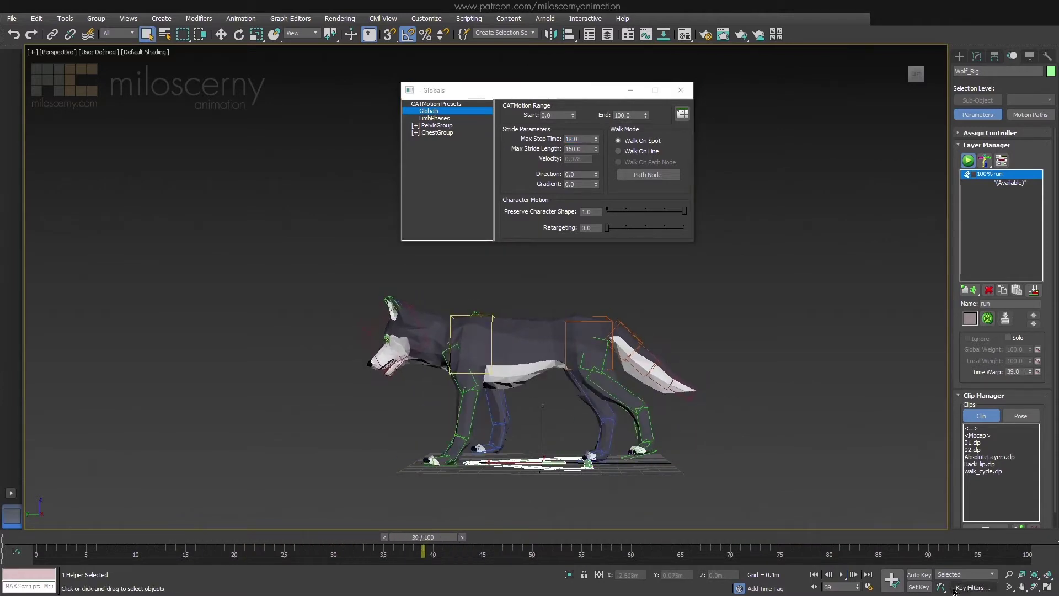
pyautogui.click(870, 587)
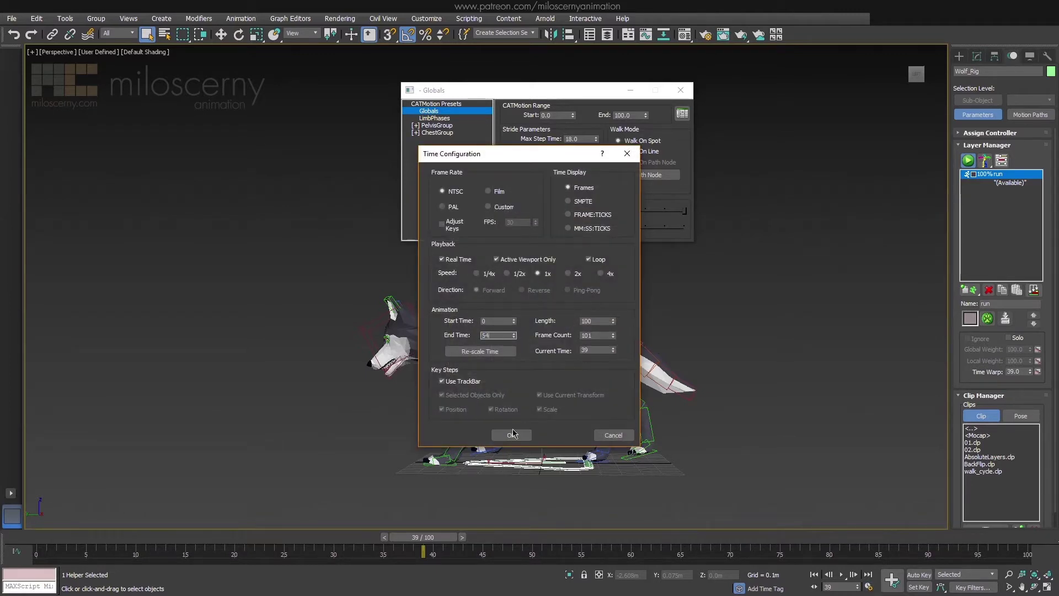
pyautogui.click(512, 434)
pyautogui.click(815, 575)
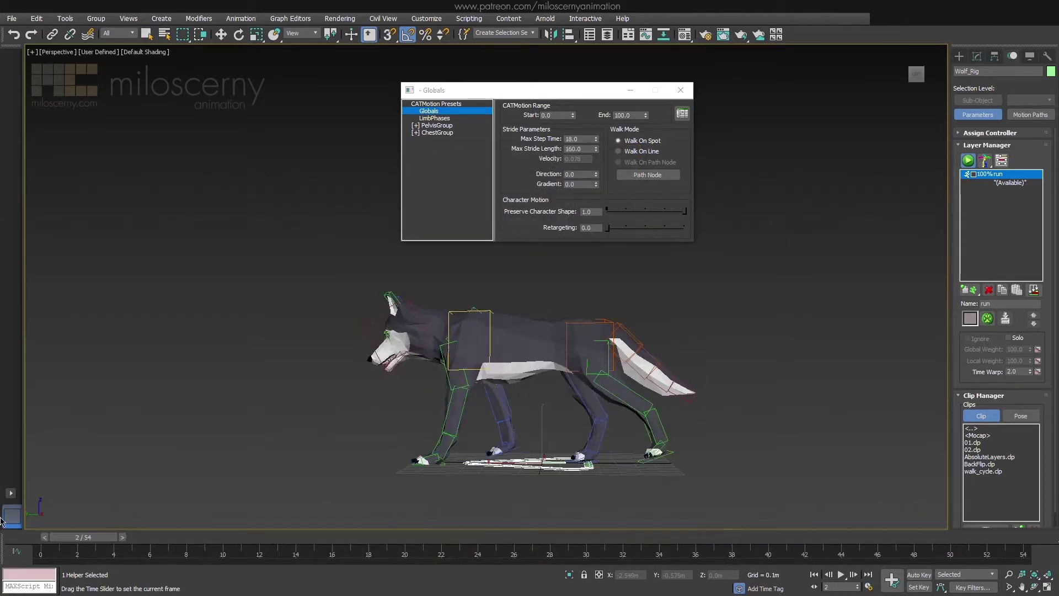
pyautogui.click(842, 575)
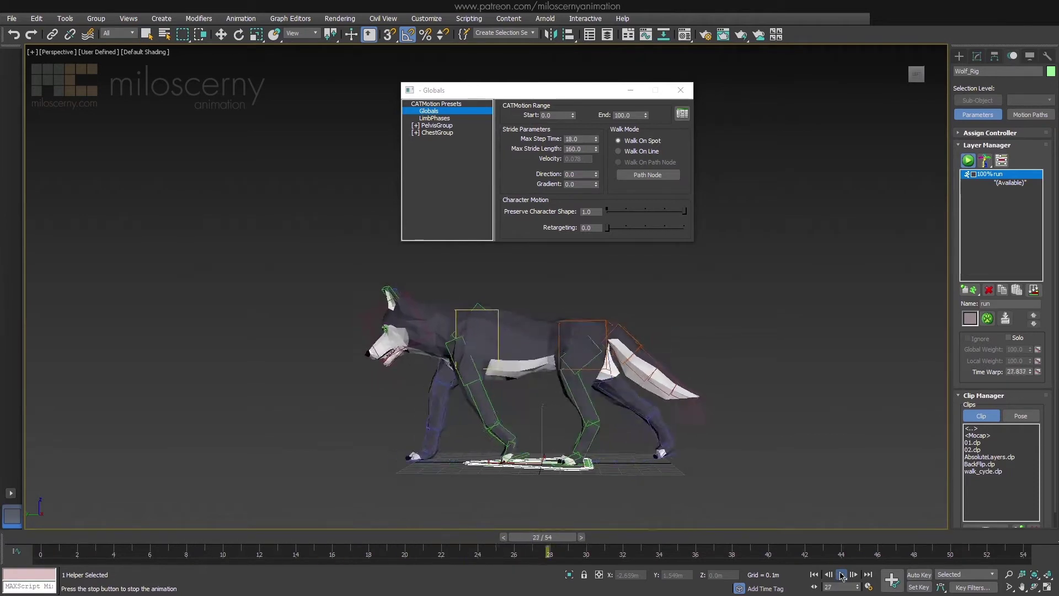
pyautogui.click(841, 574)
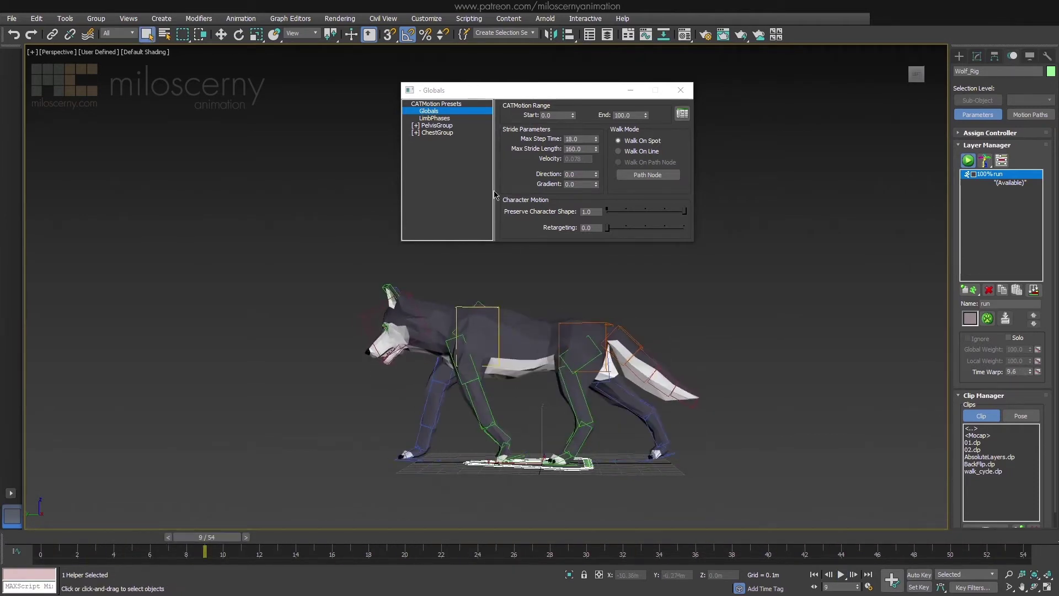
# Set the limb phase of RBLeg to about -0.22 and of RFLeg to about 0.304, with the animation playing
pyautogui.click(435, 118)
pyautogui.moveTo(225, 540); pyautogui.dragTo(294, 540)
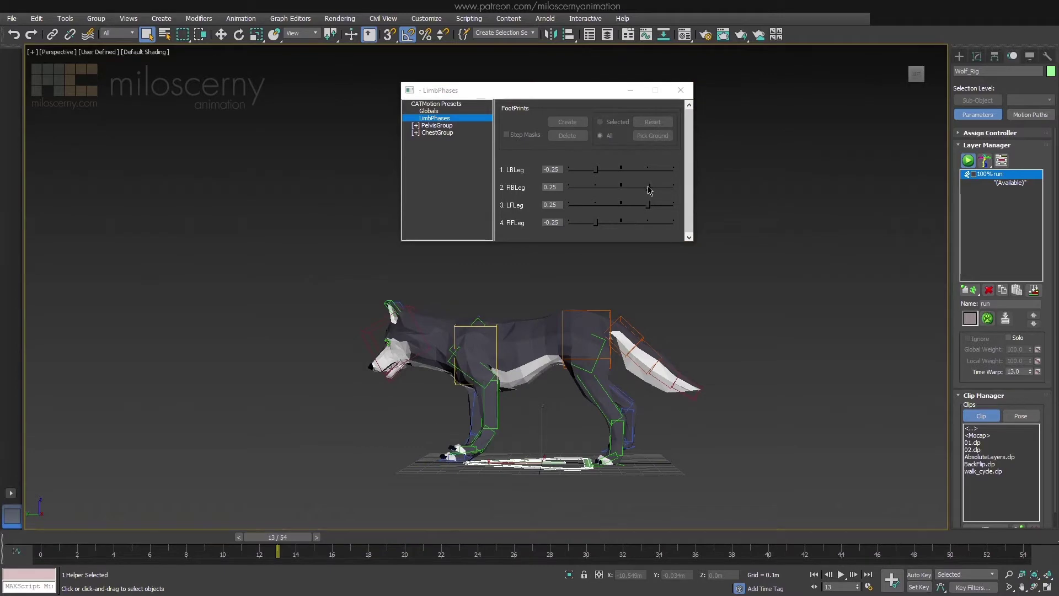
pyautogui.moveTo(651, 190); pyautogui.dragTo(599, 189)
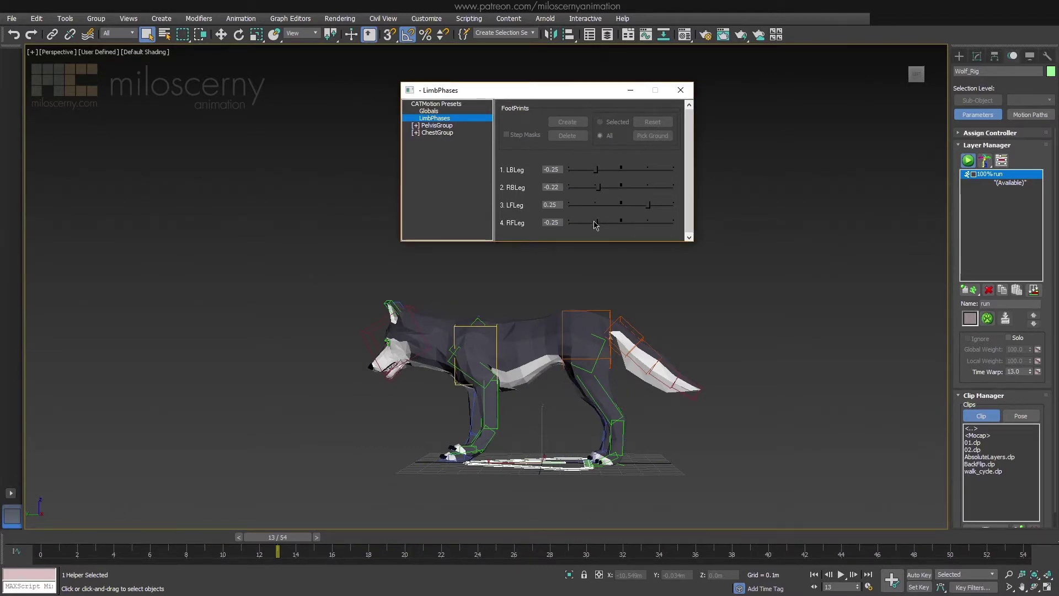
pyautogui.click(844, 575)
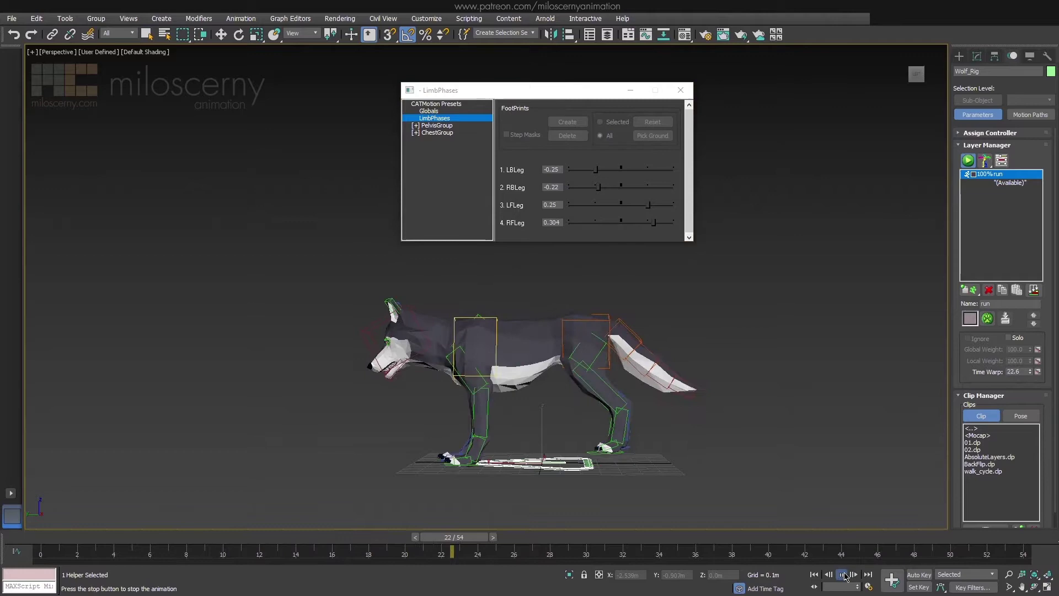
# Offset the limb phases to about -0.373 for LBLeg, 0.151 for LFLeg and 0.399 for RFLeg
pyautogui.click(595, 170)
pyautogui.moveTo(595, 171); pyautogui.dragTo(582, 170)
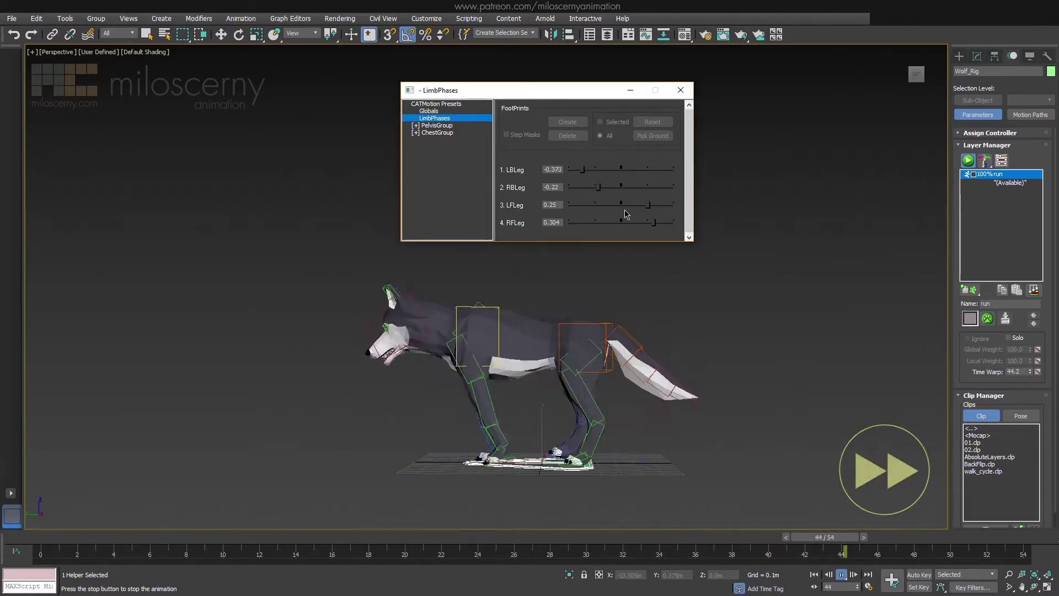
pyautogui.moveTo(648, 207); pyautogui.dragTo(661, 223)
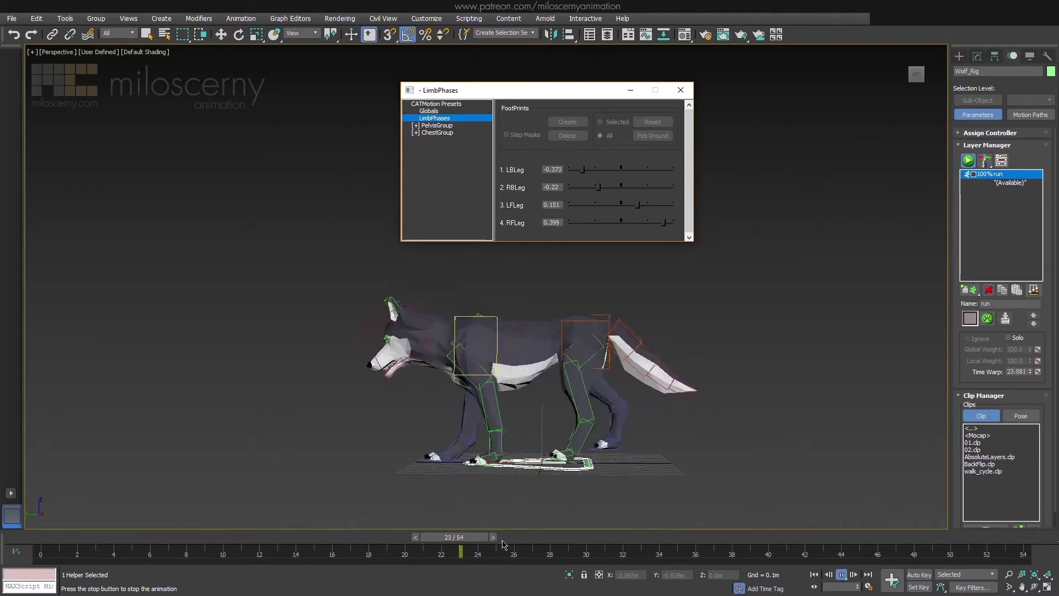
pyautogui.moveTo(501, 538); pyautogui.dragTo(0, 493)
# Reshape the pelvis Lift curve into a single wave with values 0 at times 0 and 50 and -3 at the last low key
pyautogui.click(415, 126)
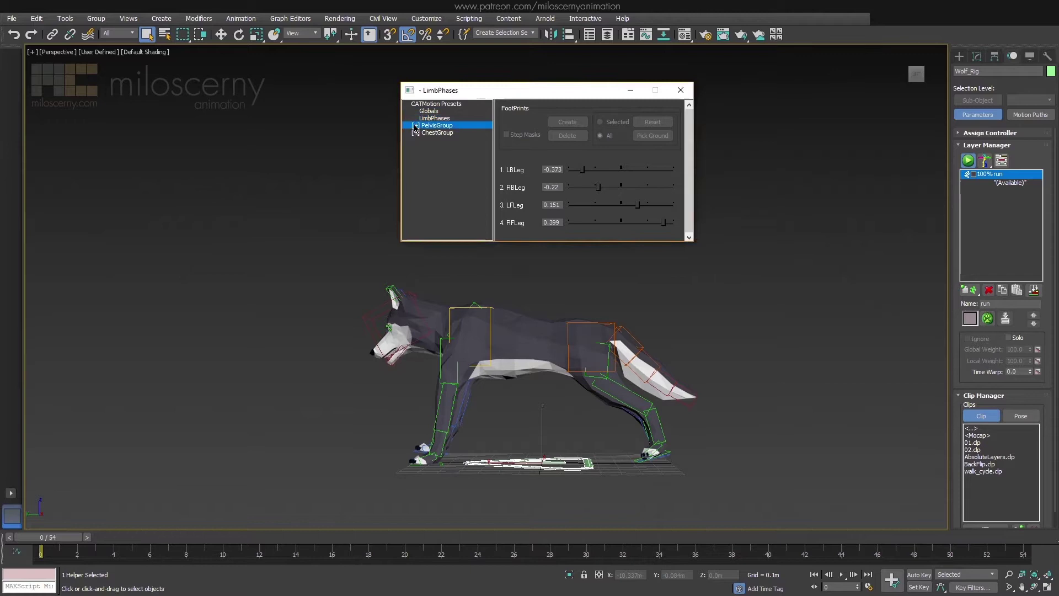
pyautogui.click(424, 133)
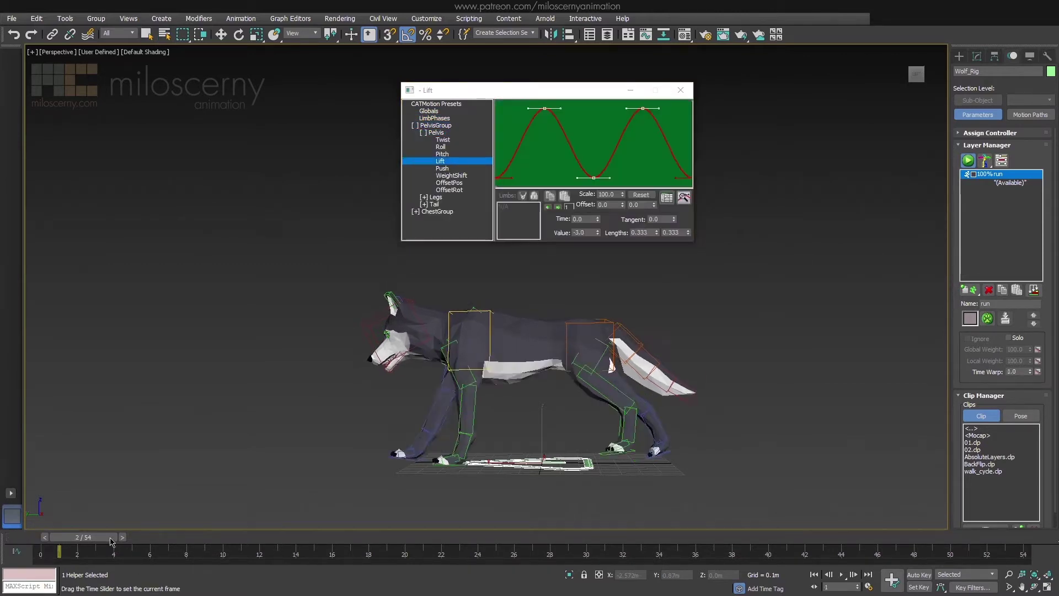
pyautogui.moveTo(81, 538); pyautogui.dragTo(715, 541)
pyautogui.click(843, 575)
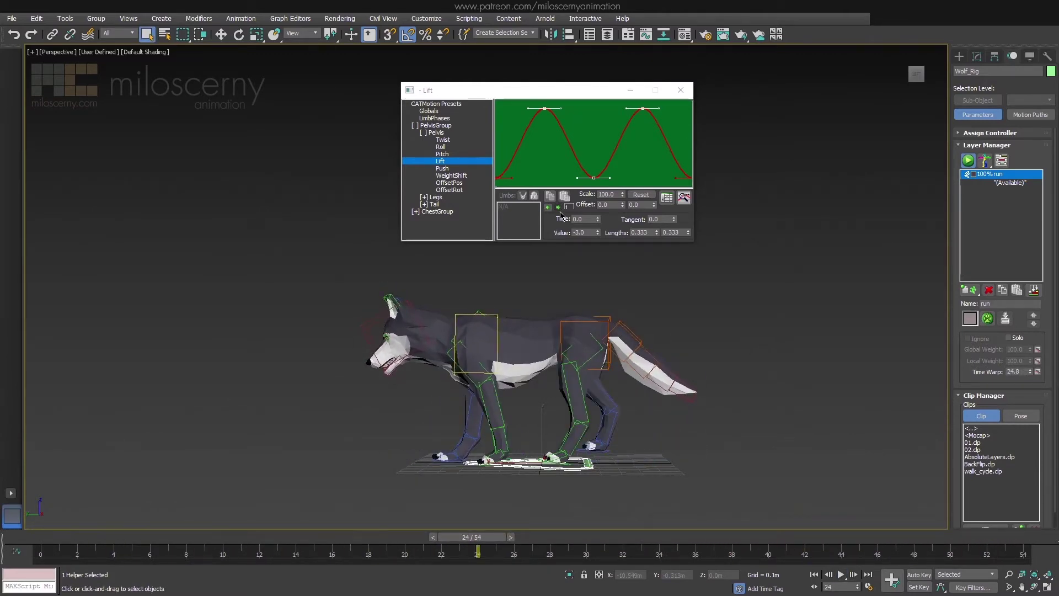
pyautogui.click(587, 231)
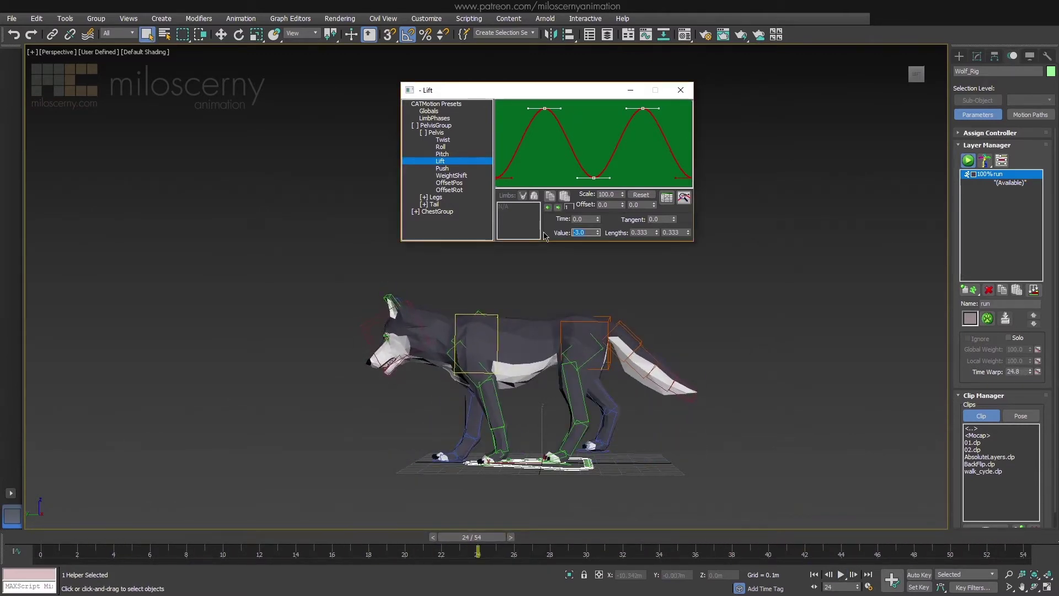
pyautogui.click(558, 207)
pyautogui.write('-3')
pyautogui.press('Return')
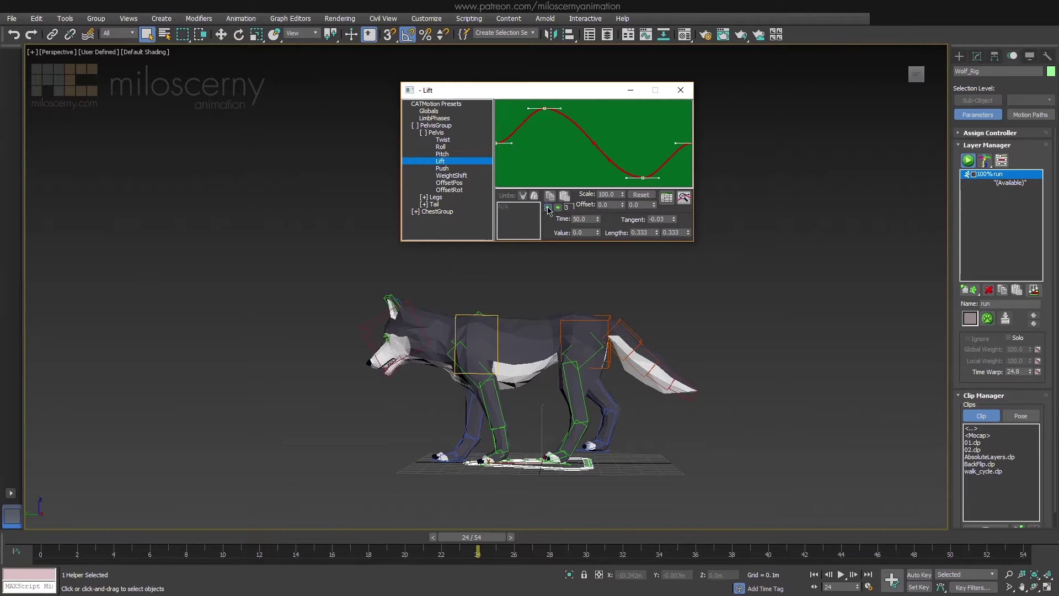
# Play the animation and raise the pelvis Lift value at time 25 to about 22.5
pyautogui.click(840, 575)
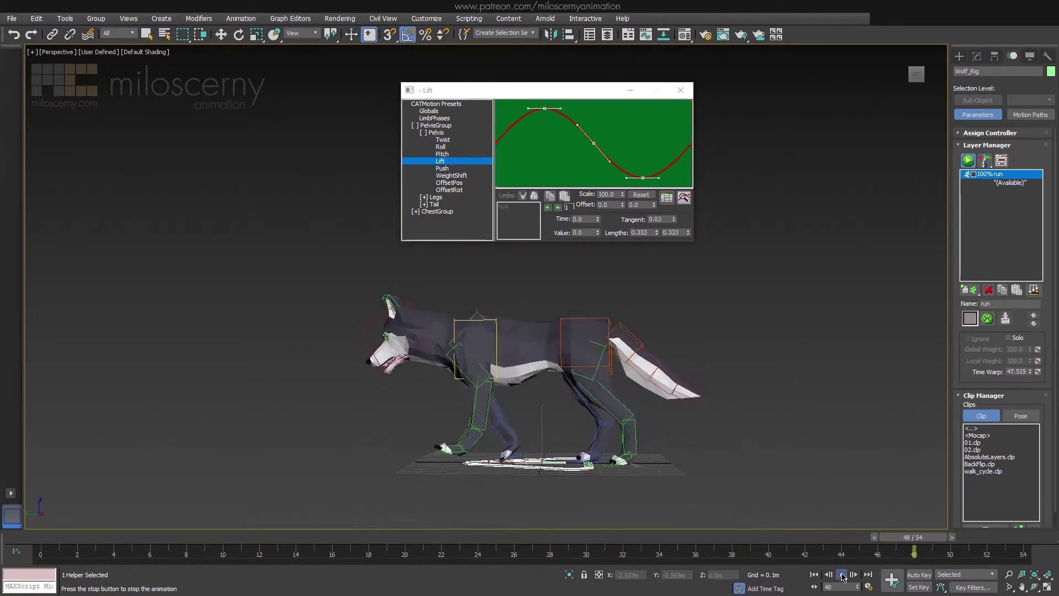
pyautogui.click(558, 207)
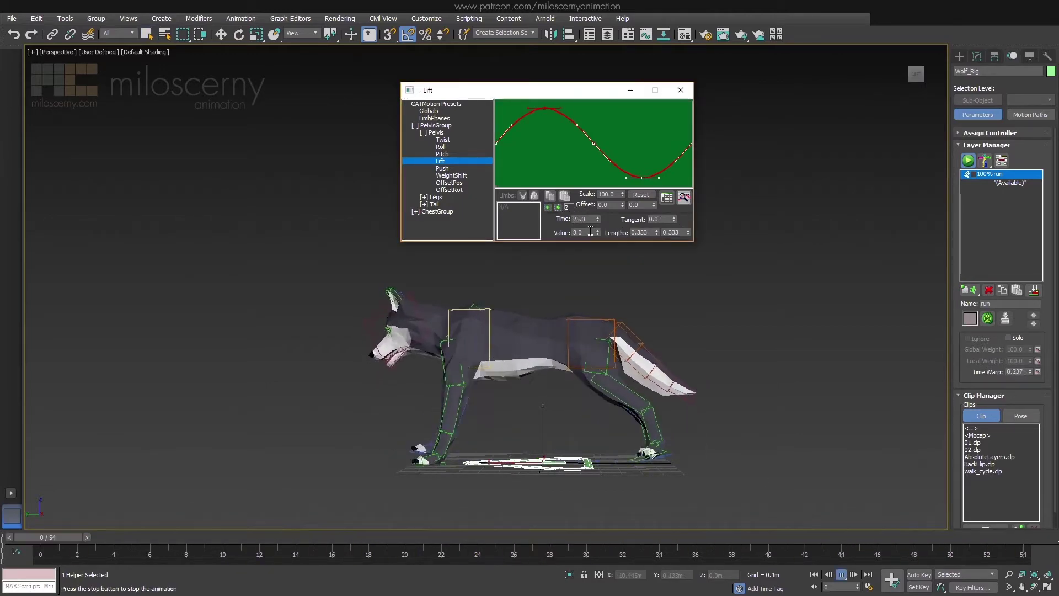
pyautogui.moveTo(598, 233); pyautogui.dragTo(598, 126)
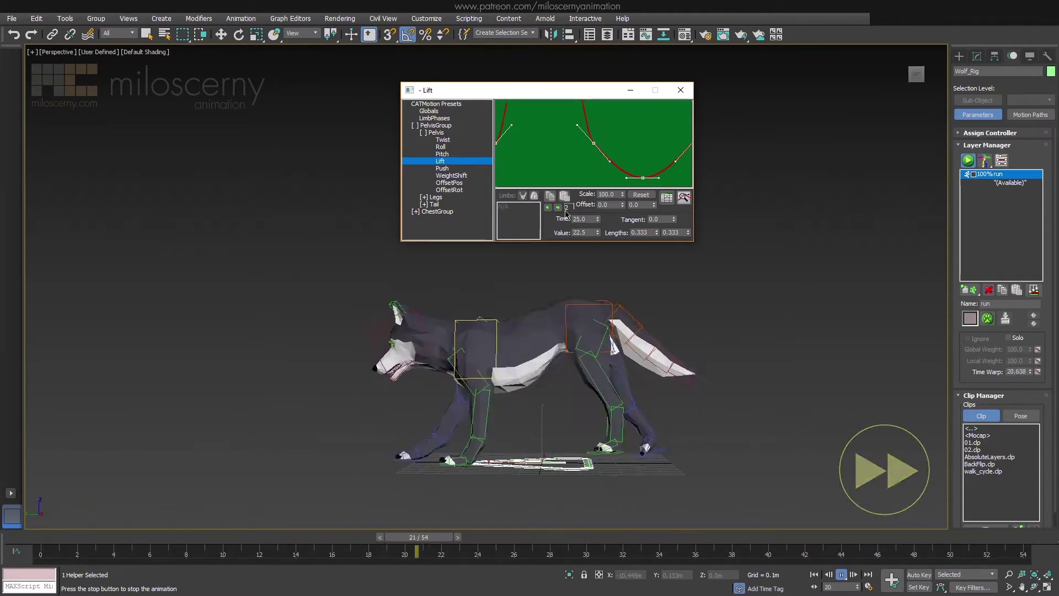
pyautogui.press('/')
# Smooth the pelvis Lift curve with value 8.5 and tangent 0.13 at time 0, and value 8.0 and tangent -0.11 at time 50
pyautogui.click(445, 169)
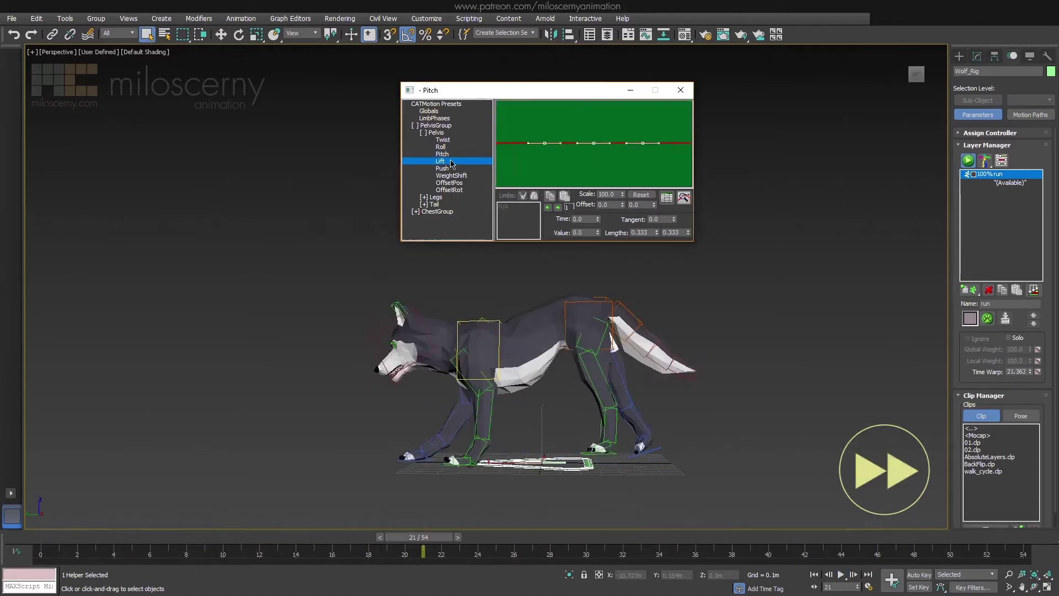
pyautogui.click(442, 161)
pyautogui.click(557, 207)
pyautogui.moveTo(598, 232); pyautogui.dragTo(598, 215)
pyautogui.moveTo(674, 219); pyautogui.dragTo(673, 225)
pyautogui.click(558, 207)
pyautogui.click(558, 207)
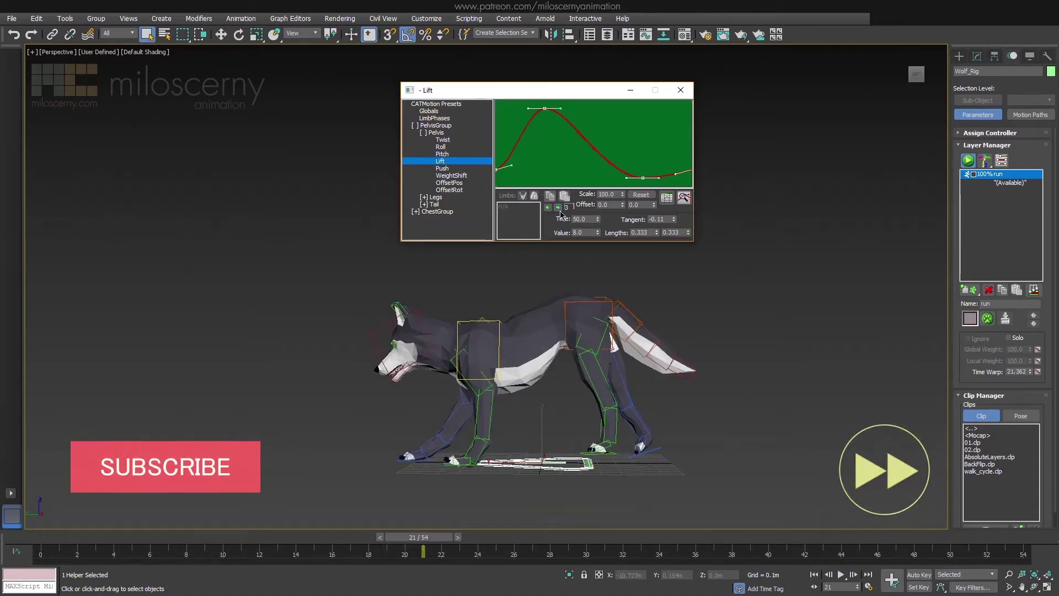
pyautogui.moveTo(599, 232); pyautogui.dragTo(603, 185)
pyautogui.moveTo(674, 219); pyautogui.dragTo(674, 220)
pyautogui.click(841, 574)
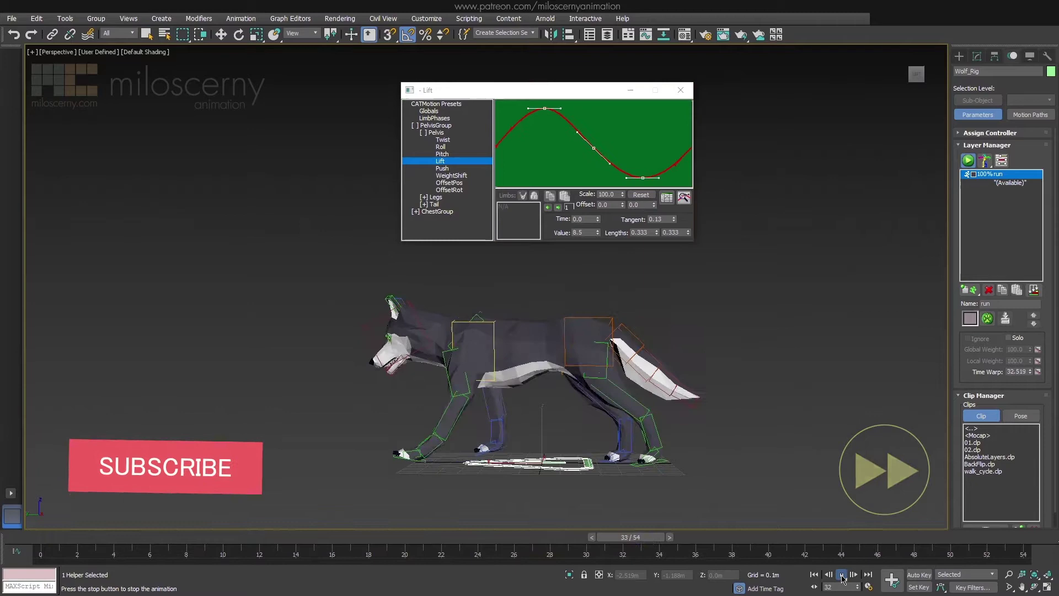
pyautogui.click(841, 575)
# Set the pelvis Lift value at time 50 to 7.4
pyautogui.click(558, 208)
pyautogui.click(558, 208)
pyautogui.doubleClick(585, 233)
pyautogui.write('7.4')
pyautogui.press('Return')
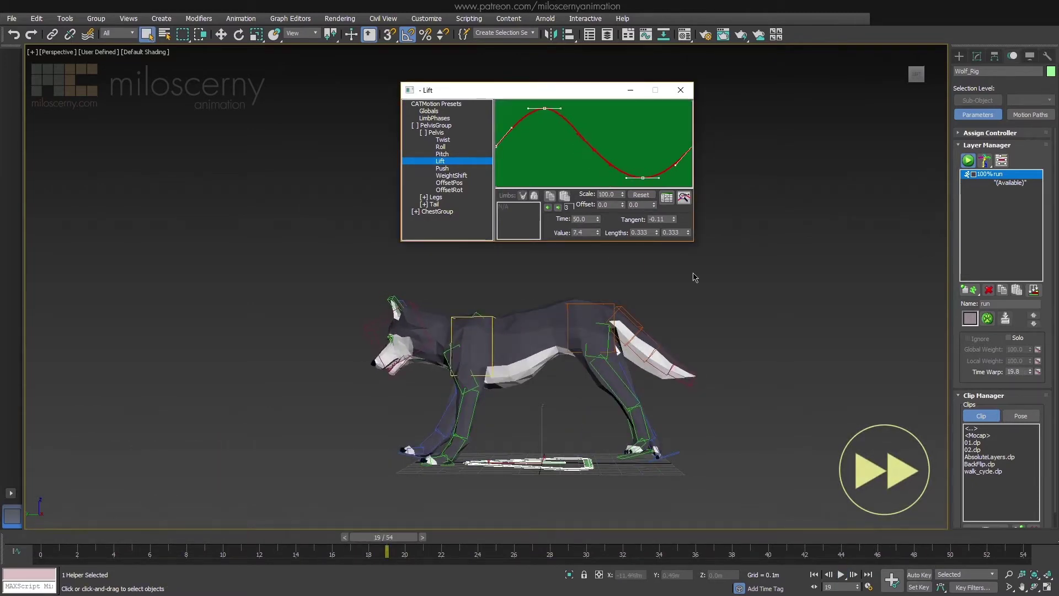
# Play the animation and flatten the pelvis WeightShift curve by scaling it to 0
pyautogui.click(842, 575)
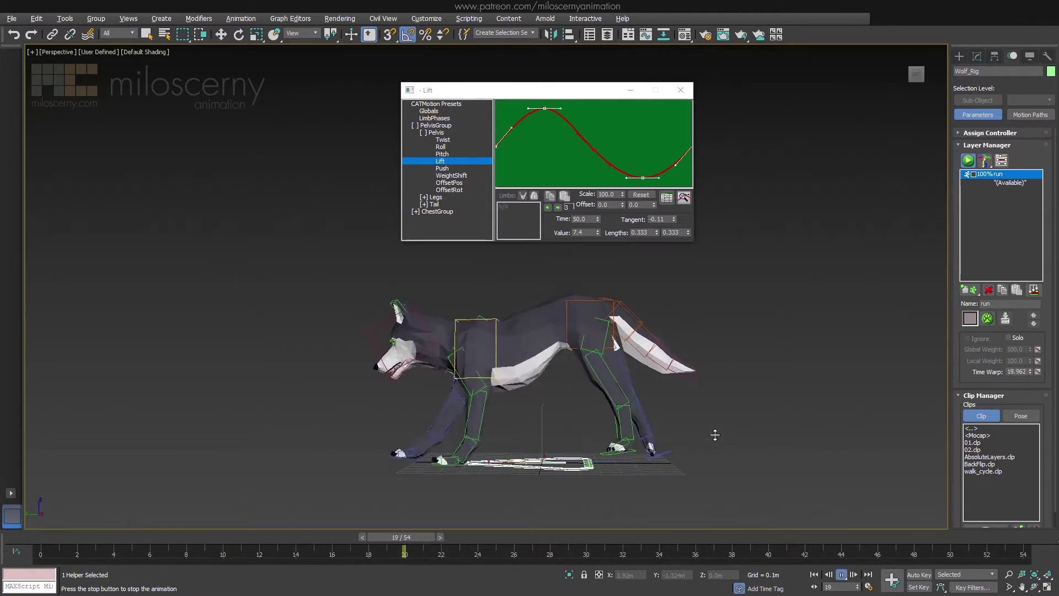
pyautogui.keyDown('alt'); pyautogui.moveTo(714, 436); pyautogui.dragTo(614, 436, button='middle'); pyautogui.keyUp('alt')
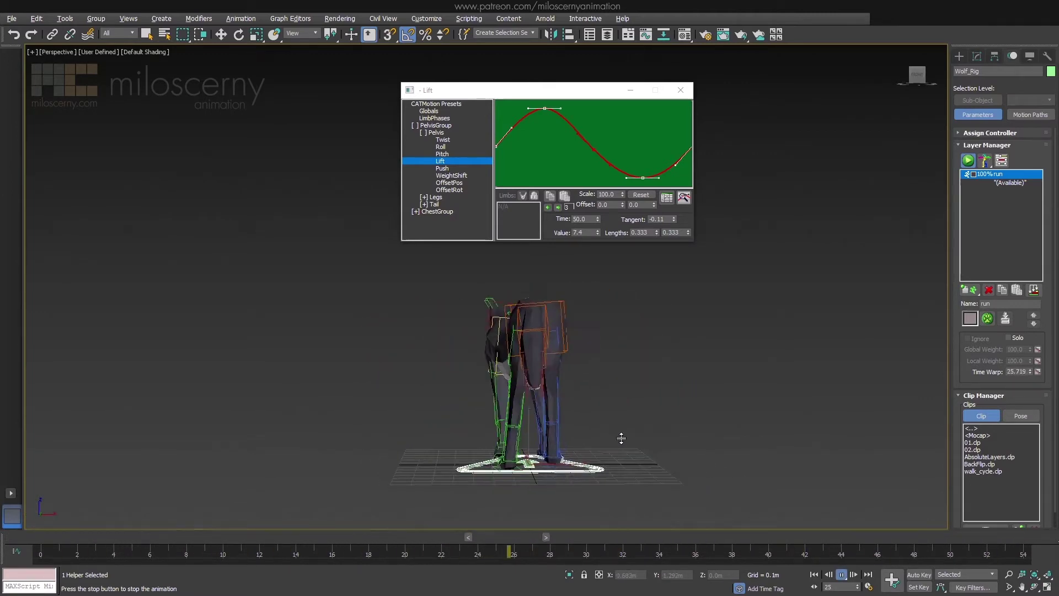
pyautogui.click(450, 175)
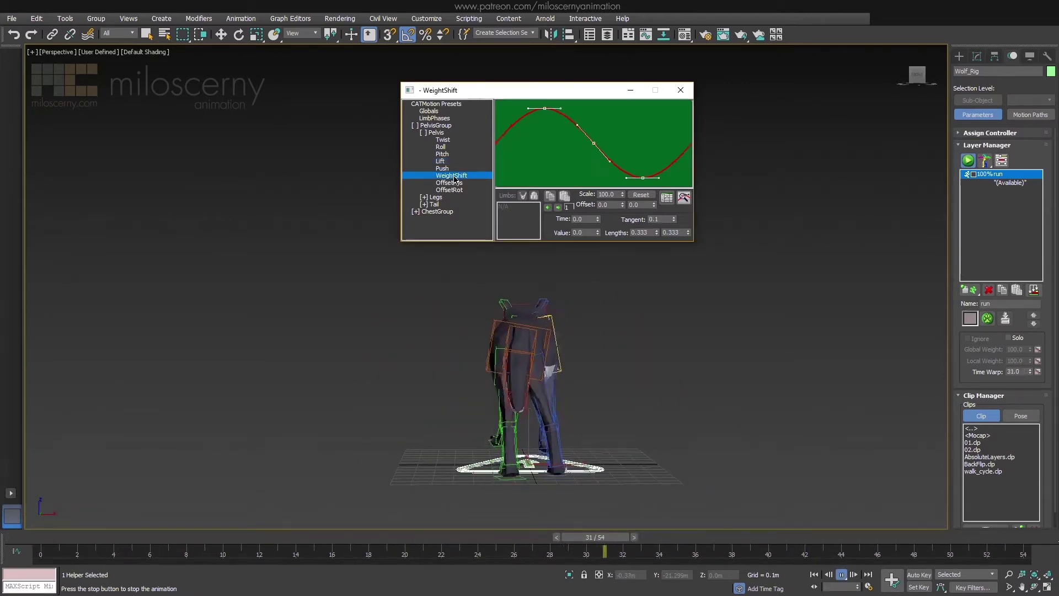
pyautogui.moveTo(618, 195); pyautogui.dragTo(584, 196)
pyautogui.write('0')
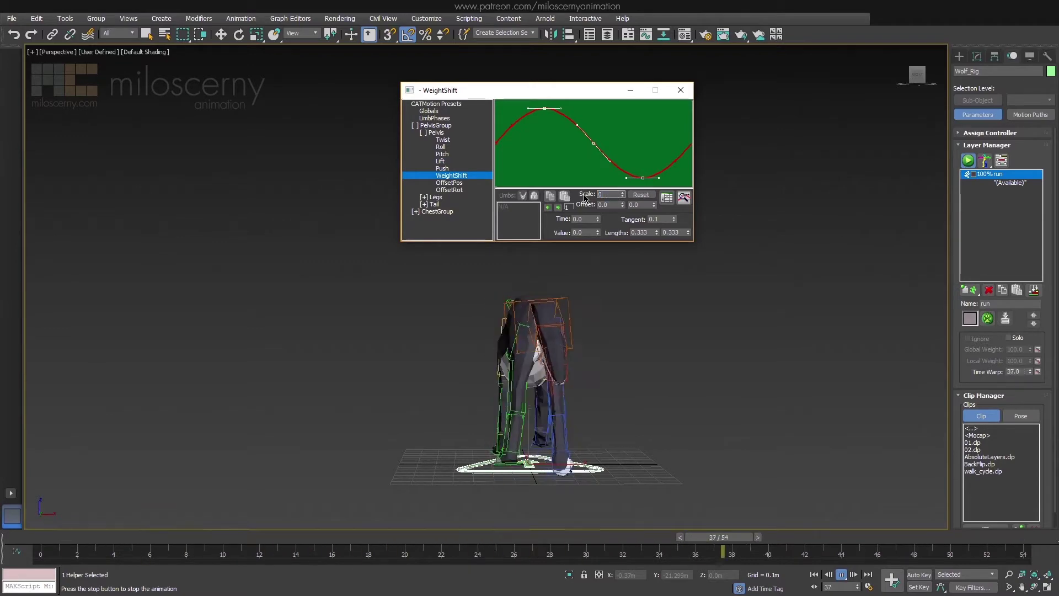
pyautogui.press('Return')
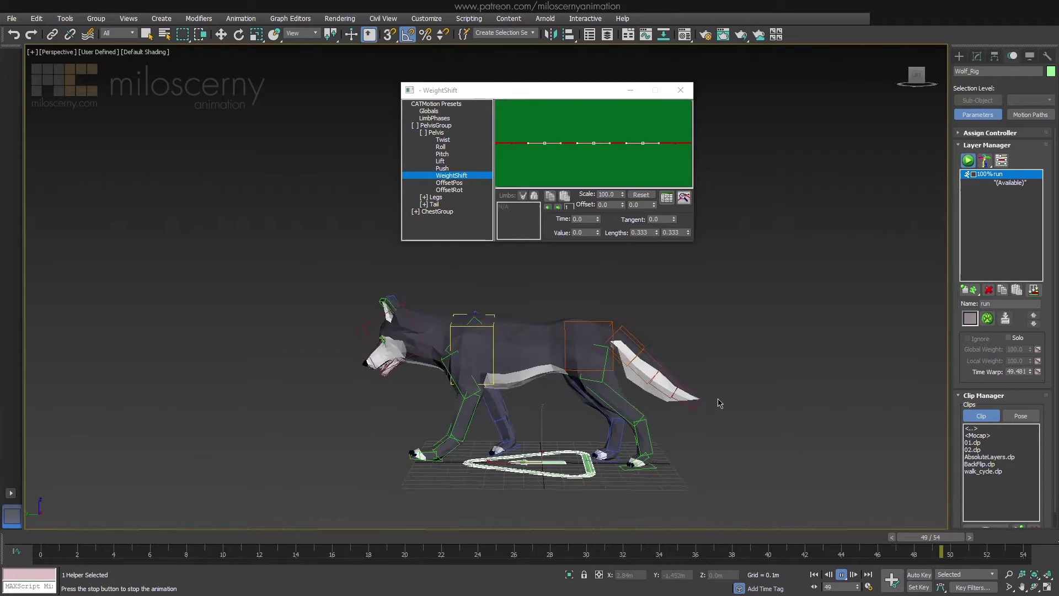
# Scale the pelvis Twist curve to 20 percent and check the motion from behind and from the side
pyautogui.click(451, 140)
pyautogui.keyDown('alt'); pyautogui.moveTo(805, 348); pyautogui.dragTo(712, 359, button='middle'); pyautogui.keyUp('alt')
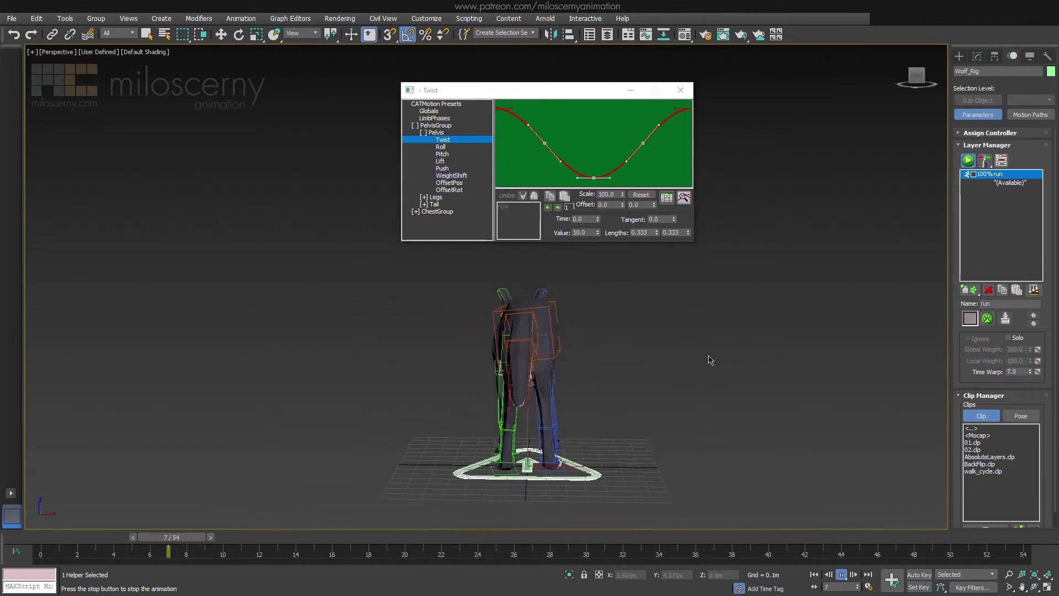
pyautogui.moveTo(614, 193); pyautogui.dragTo(574, 193)
pyautogui.write('20')
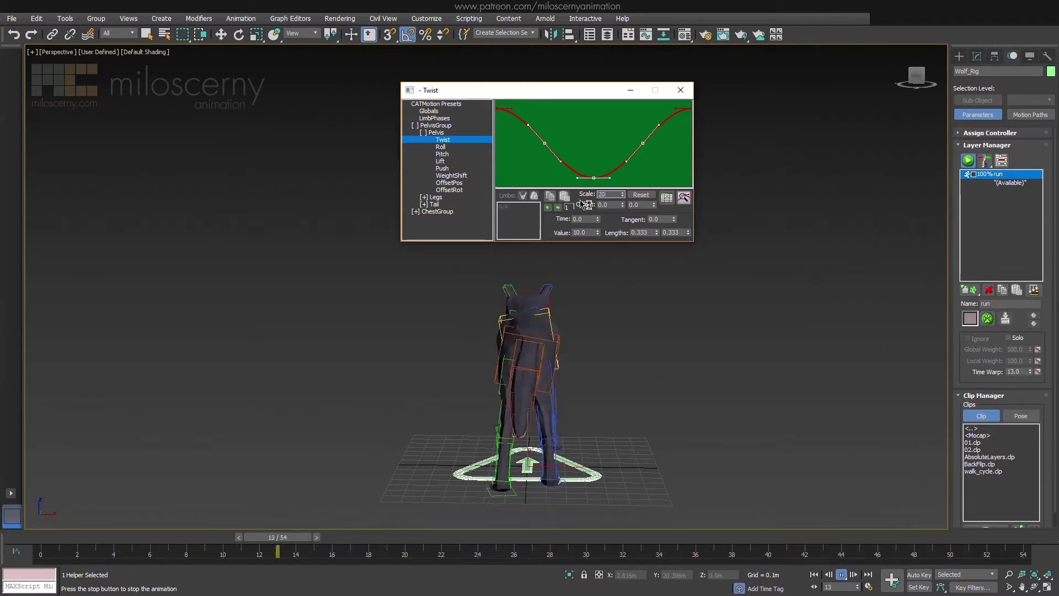
pyautogui.press('Return')
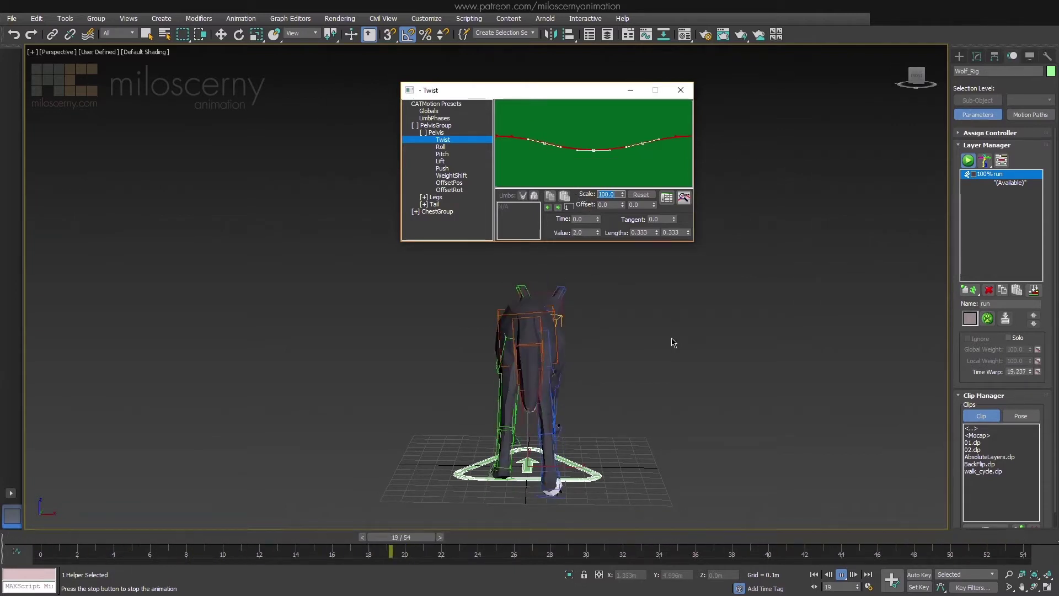
pyautogui.keyDown('alt'); pyautogui.moveTo(672, 337); pyautogui.dragTo(676, 338, button='middle'); pyautogui.keyUp('alt')
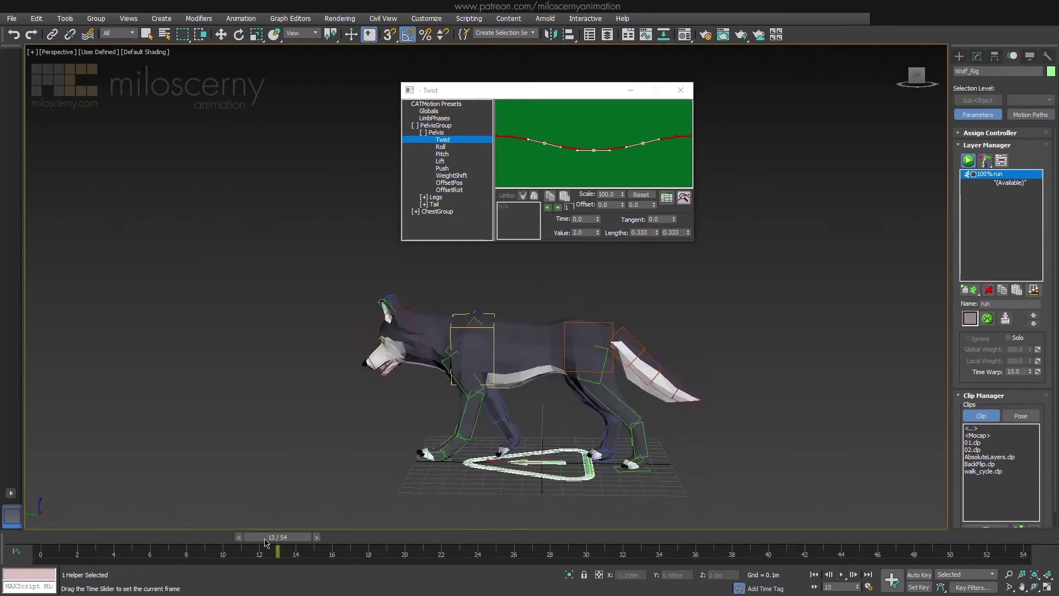
# Reshape the chest Lift curve into a single wave with value 0 and tangent -0.03 at time 0
pyautogui.click(424, 133)
pyautogui.click(416, 154)
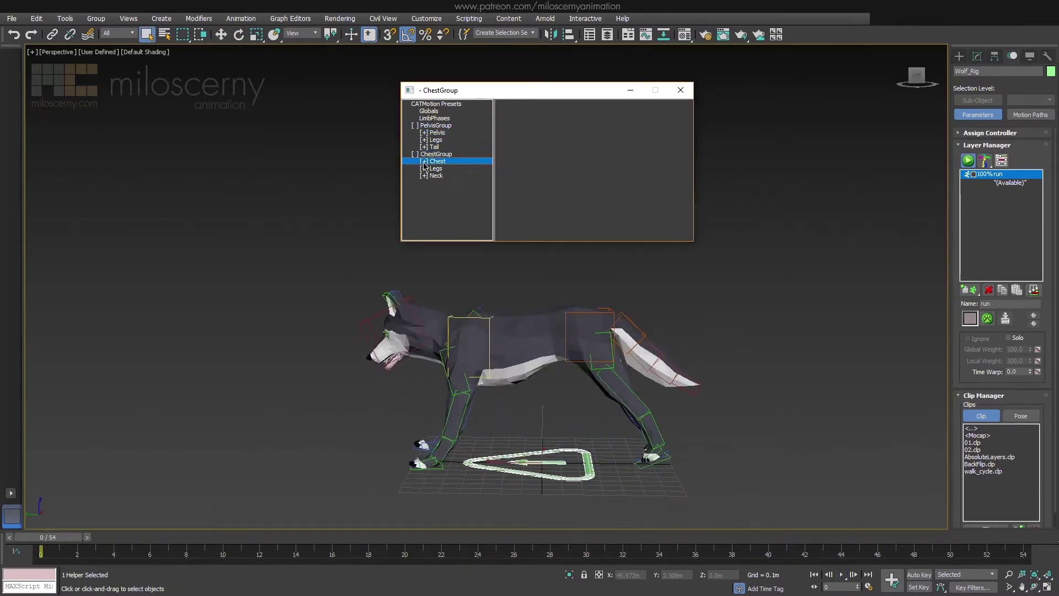
pyautogui.click(424, 161)
pyautogui.click(439, 190)
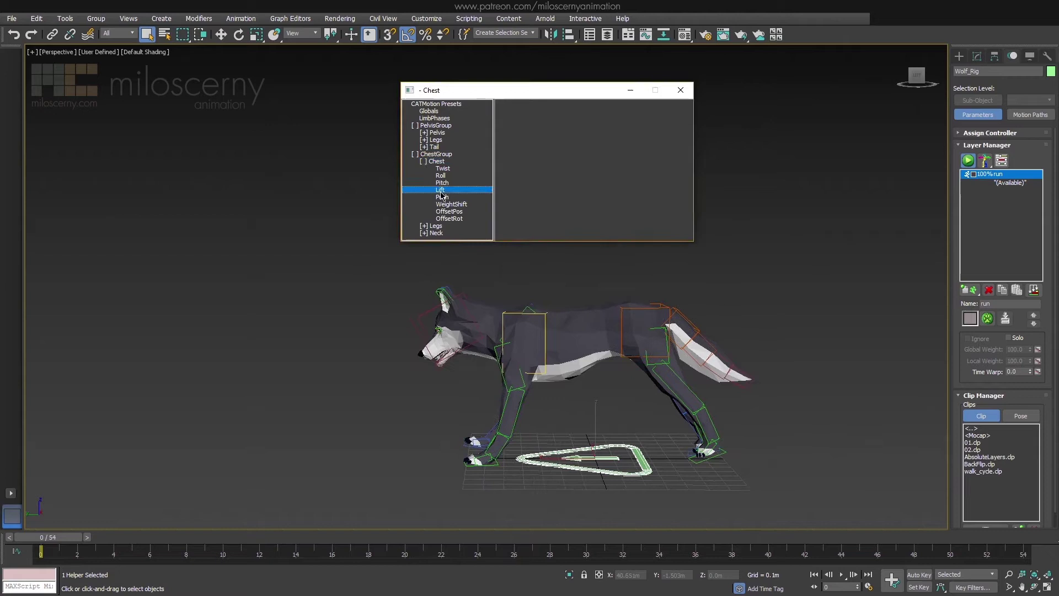
pyautogui.write('0')
pyautogui.press('Return')
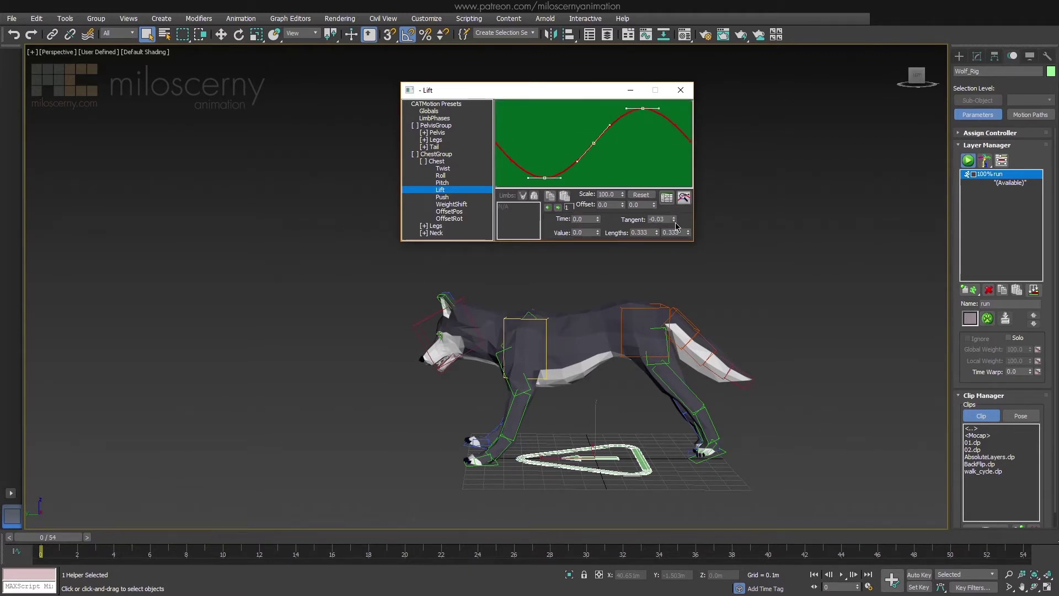
# Play the run to check the chest motion and set the chest Lift tangent at time 0 to -0.05
pyautogui.click(841, 574)
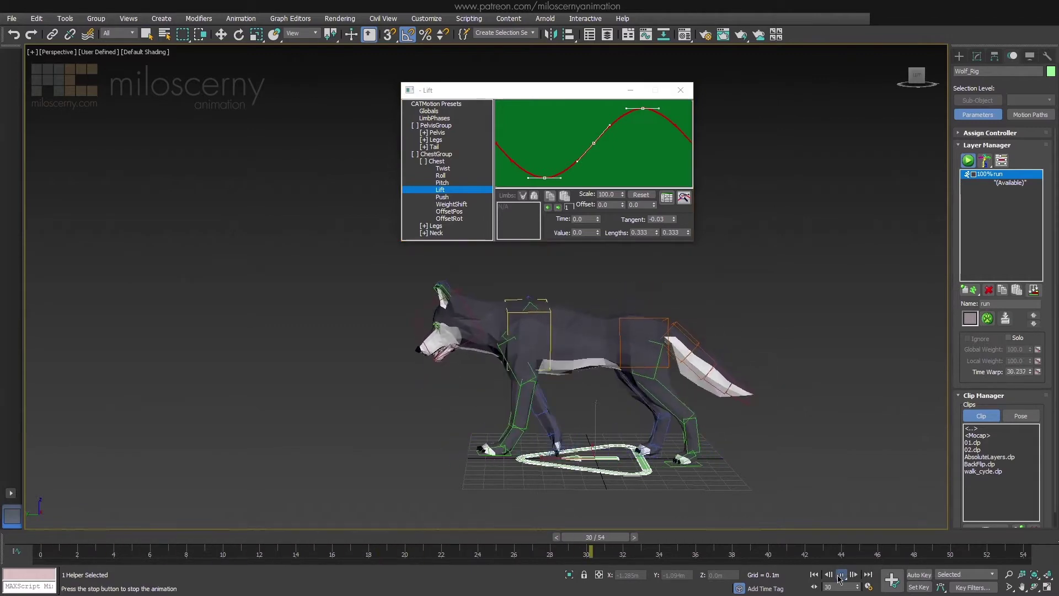
pyautogui.click(841, 574)
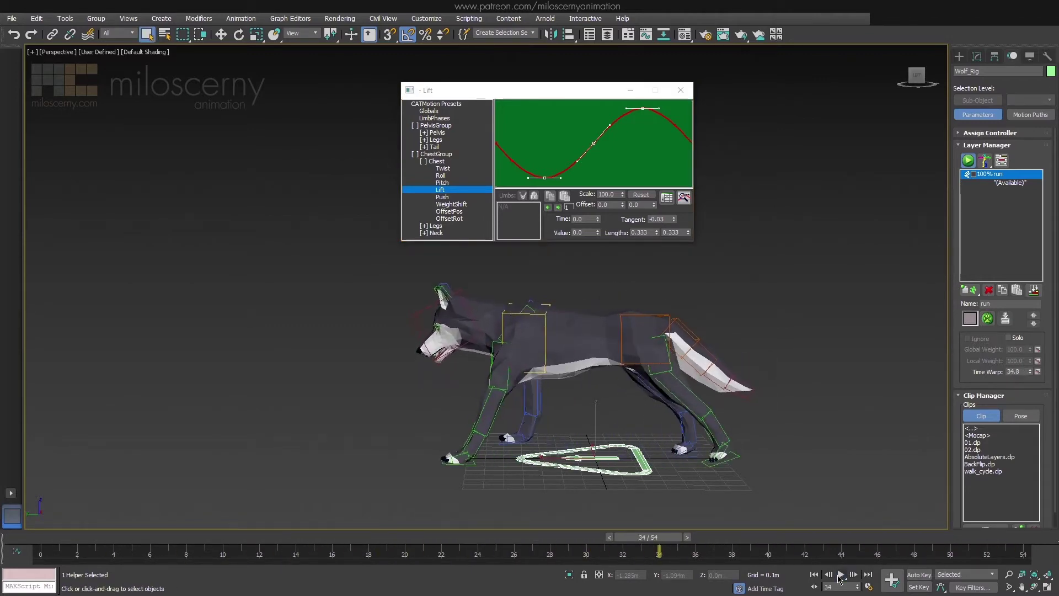
pyautogui.click(841, 576)
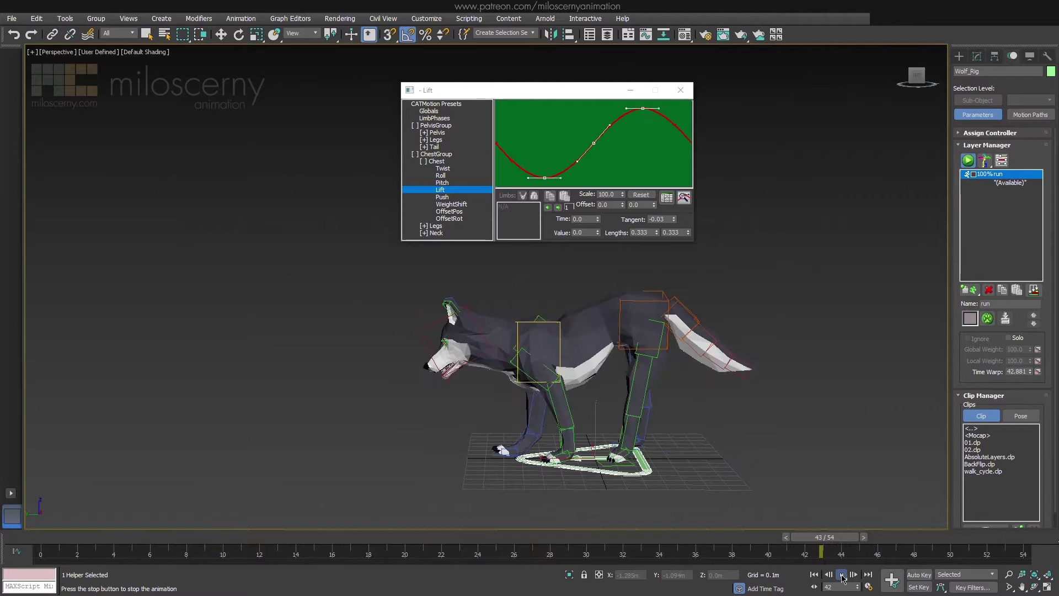
pyautogui.click(841, 576)
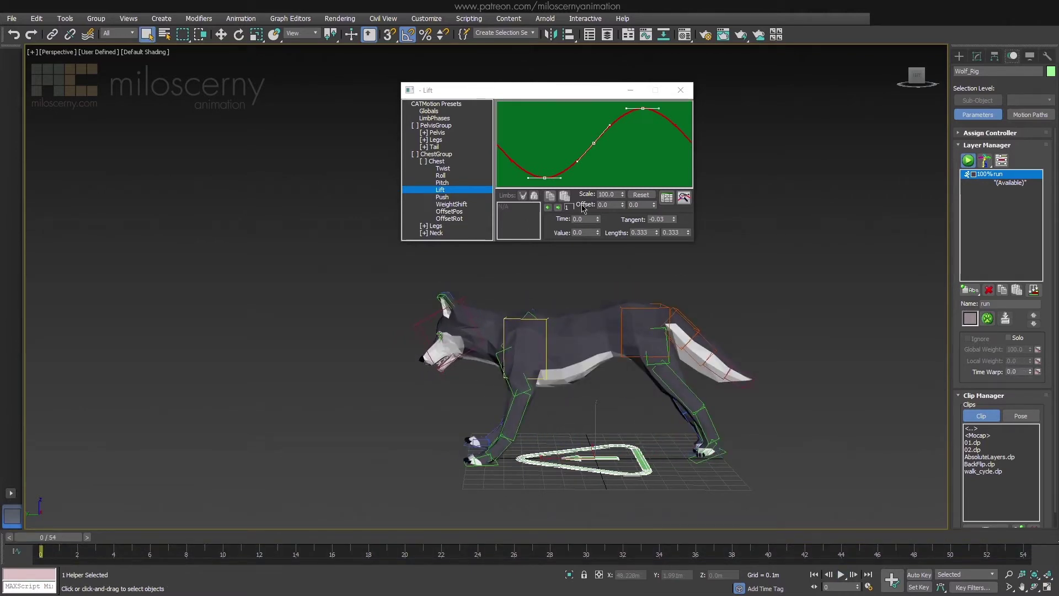
pyautogui.click(558, 208)
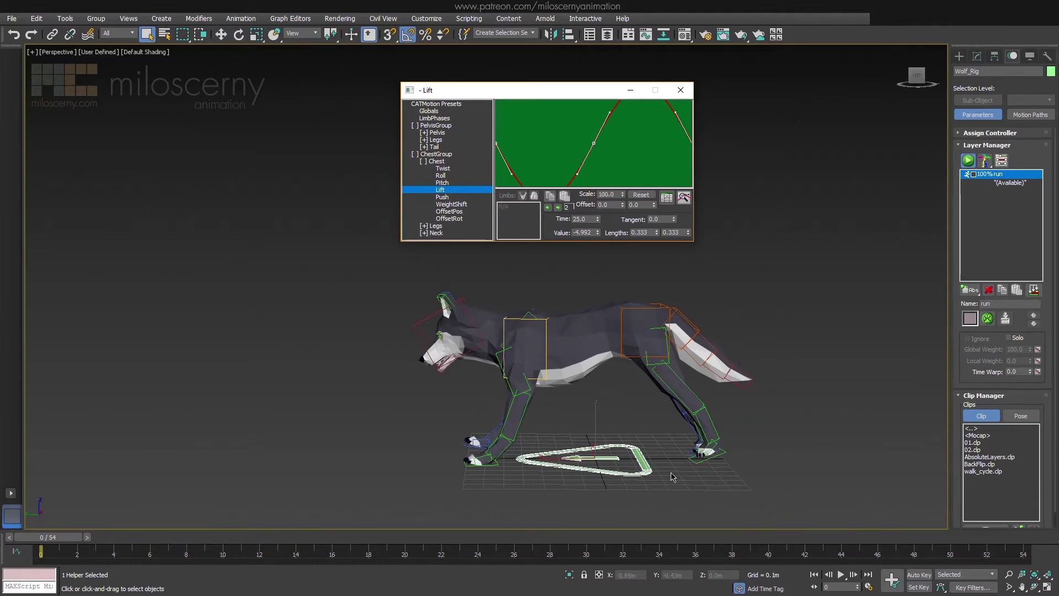
pyautogui.click(440, 183)
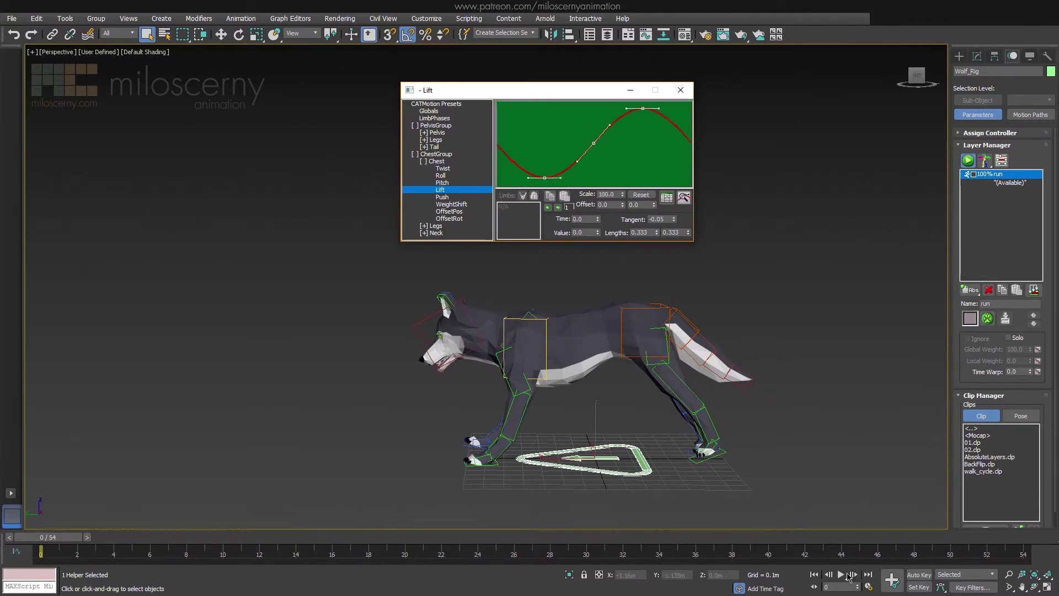
pyautogui.click(843, 574)
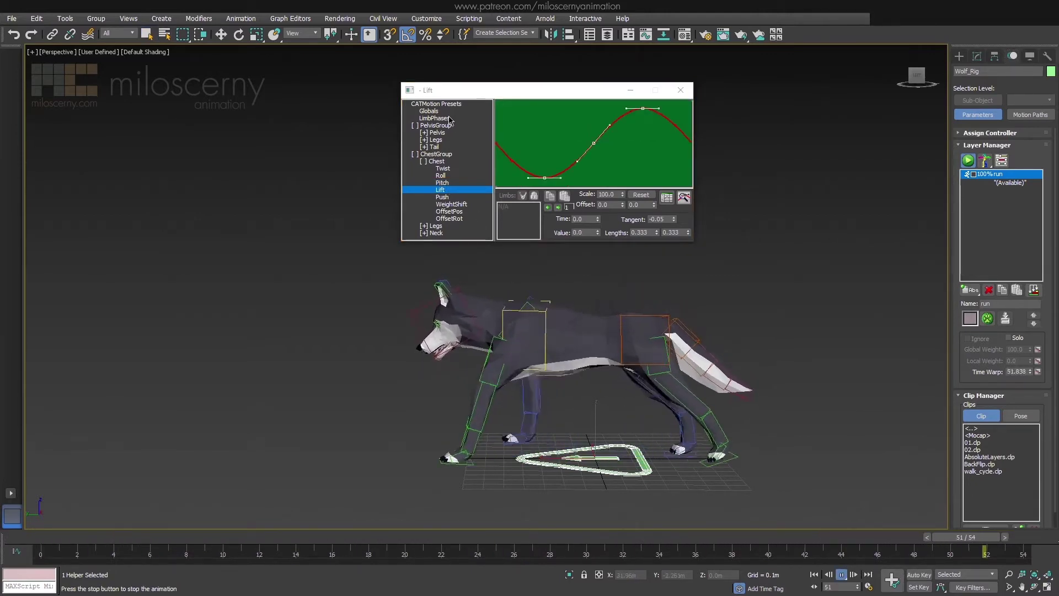
# Switch the global walk mode to Walk On Line and set the max stride length to 550
pyautogui.click(430, 111)
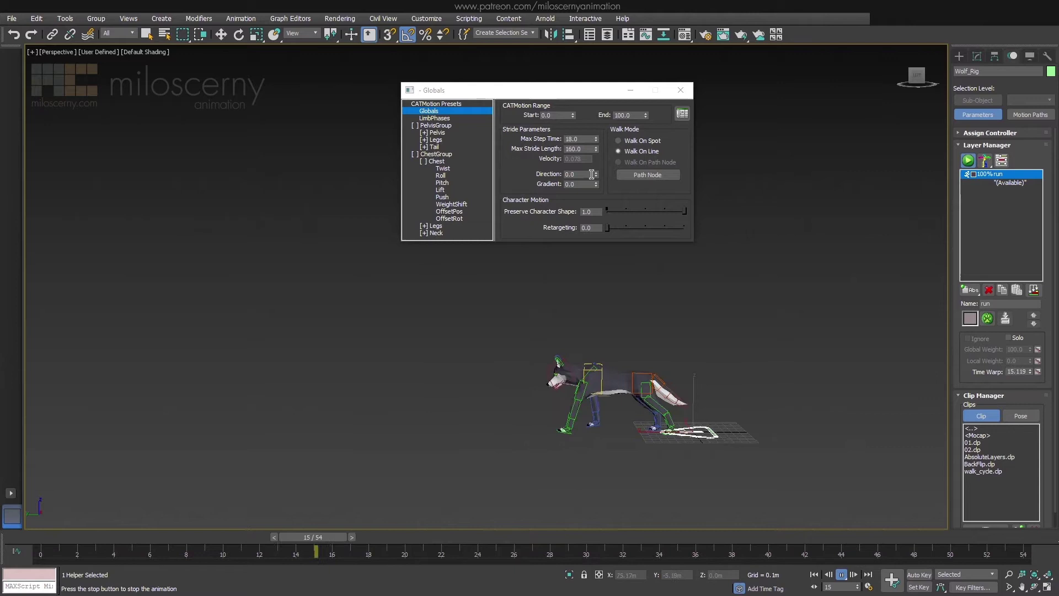
pyautogui.doubleClick(580, 148)
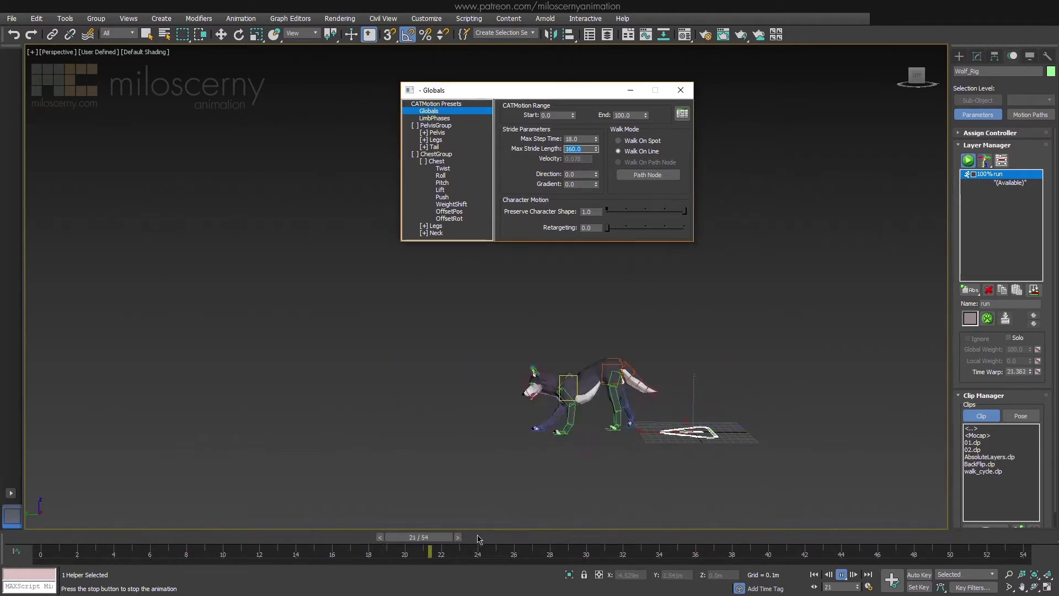
pyautogui.click(491, 540)
pyautogui.click(584, 149)
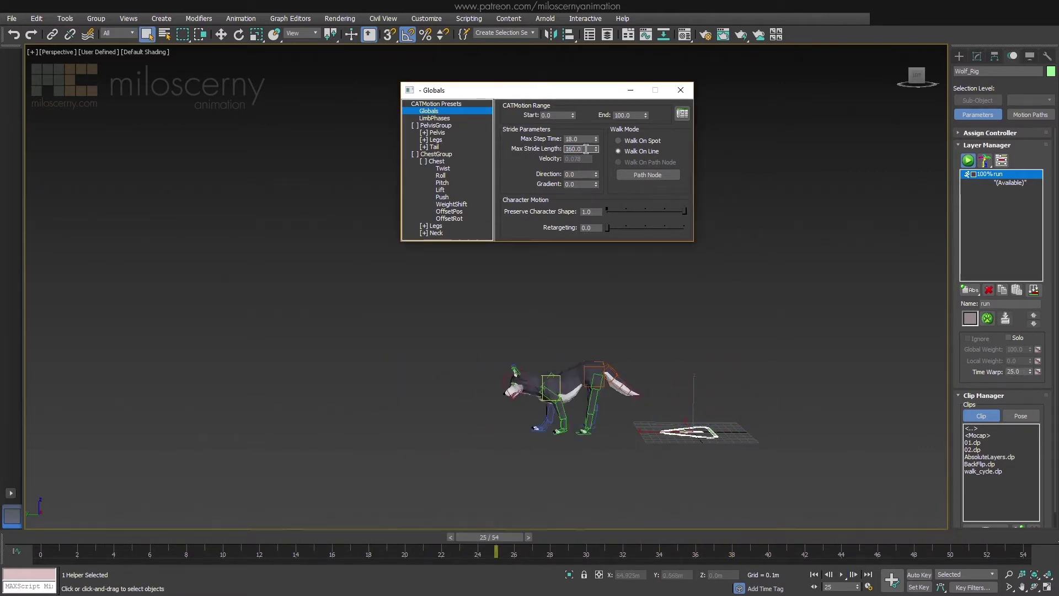
pyautogui.moveTo(497, 538); pyautogui.dragTo(683, 540)
pyautogui.click(842, 574)
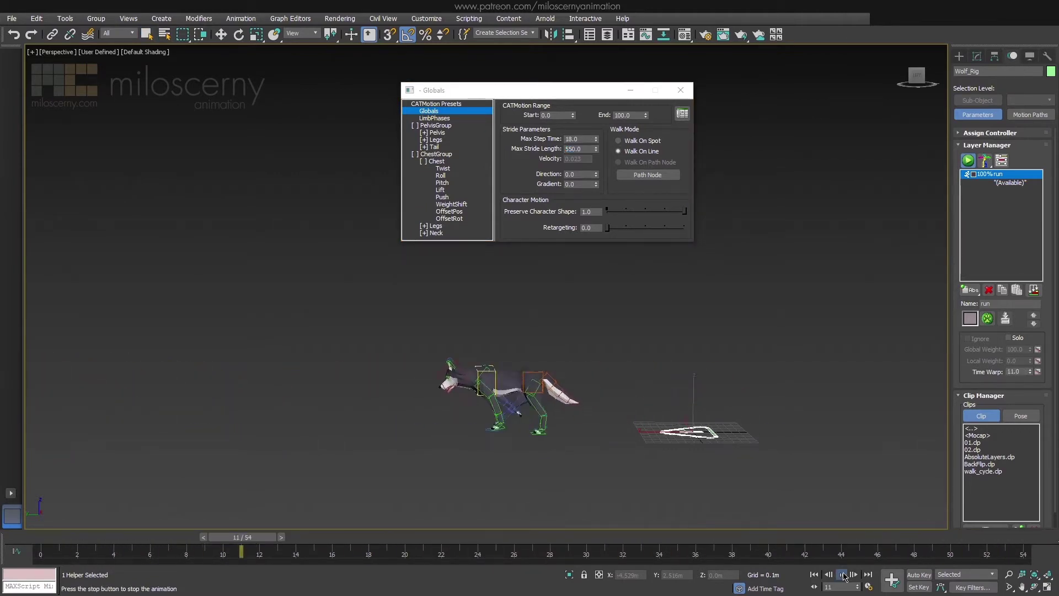
pyautogui.click(842, 575)
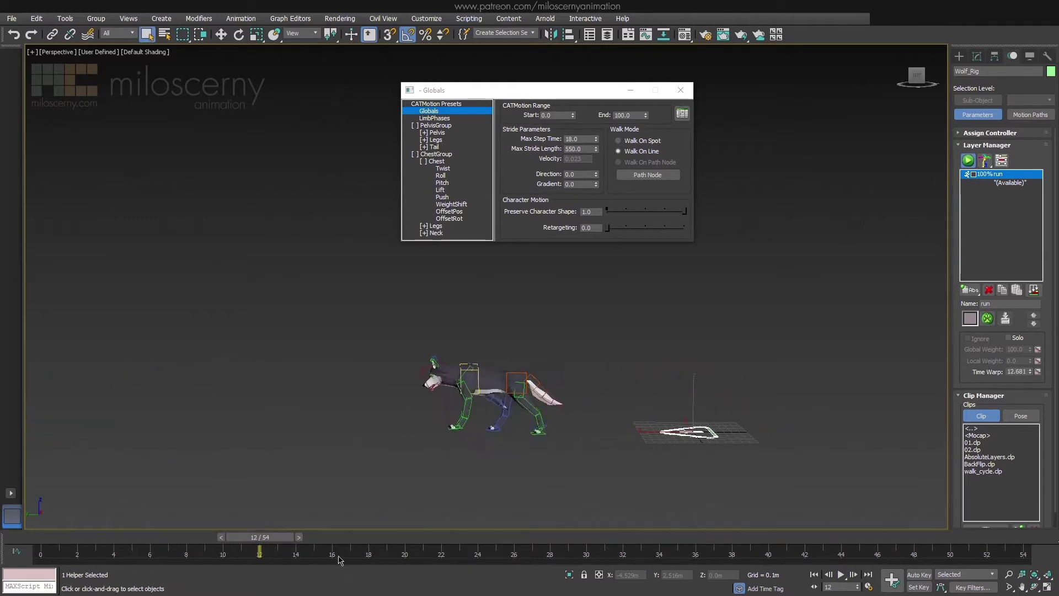
# Return to frame 0, switch the walk mode to Walk On Spot and play the animation
pyautogui.press('Home')
pyautogui.click(647, 142)
pyautogui.scroll(8, 768, 393)
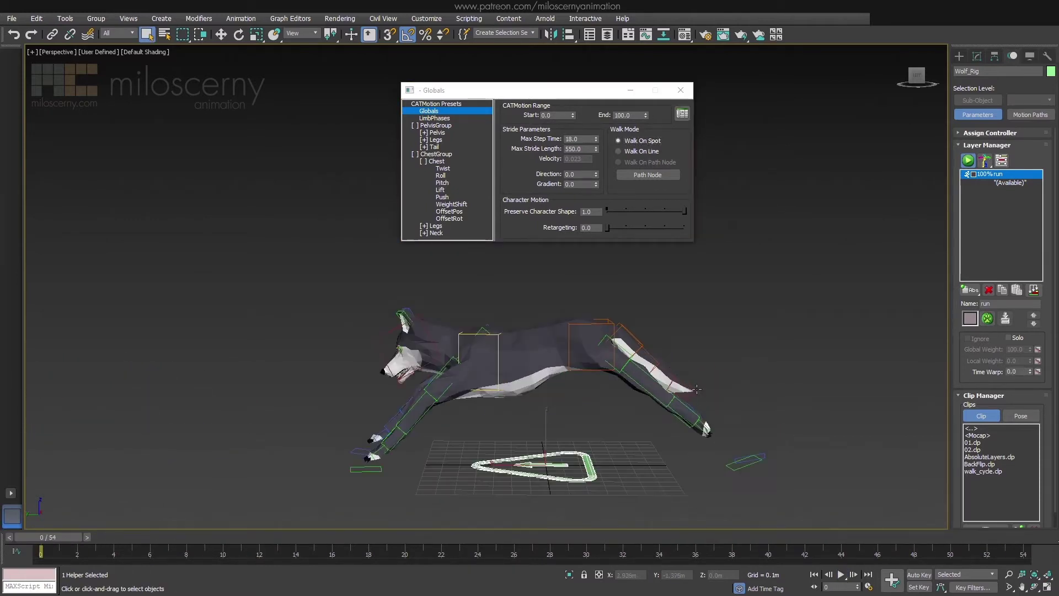
pyautogui.click(842, 576)
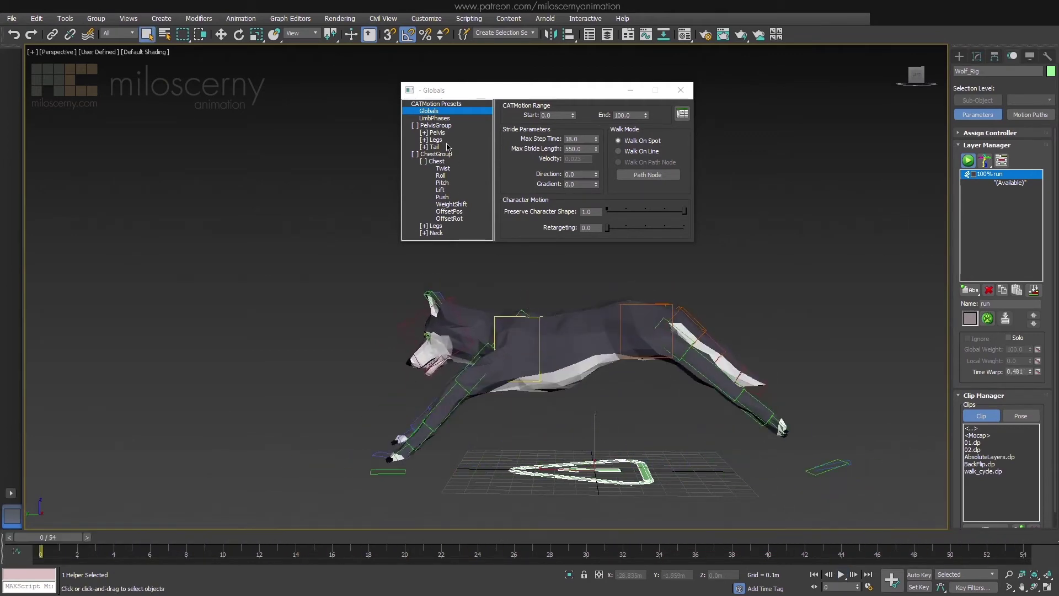
# Set the pelvis OffsetPos X to -21 and review the lowered hips by playing and scrubbing the animation
pyautogui.click(444, 134)
pyautogui.click(448, 161)
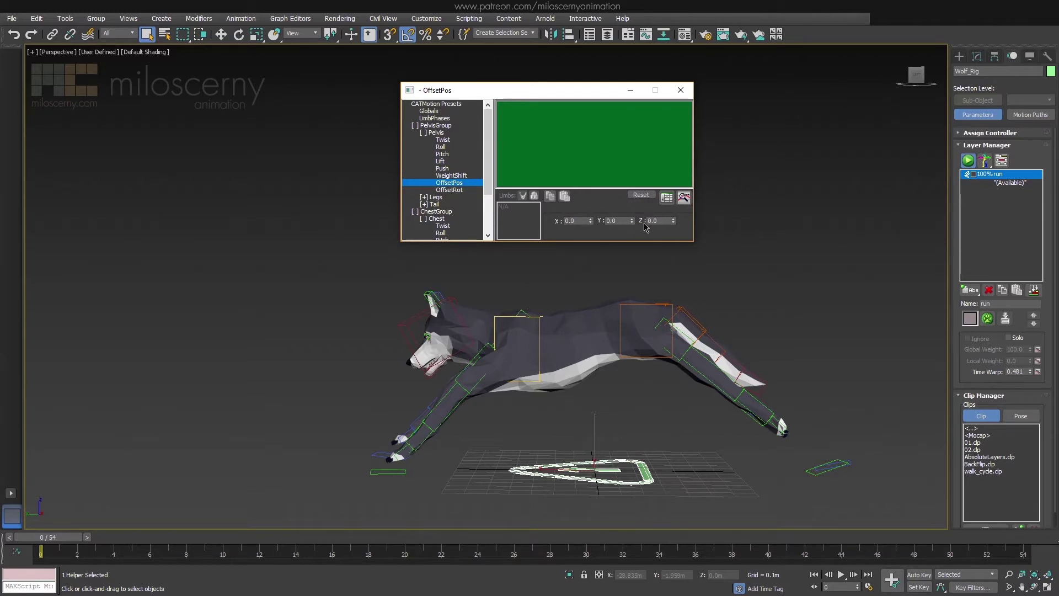
pyautogui.moveTo(591, 220); pyautogui.dragTo(591, 311)
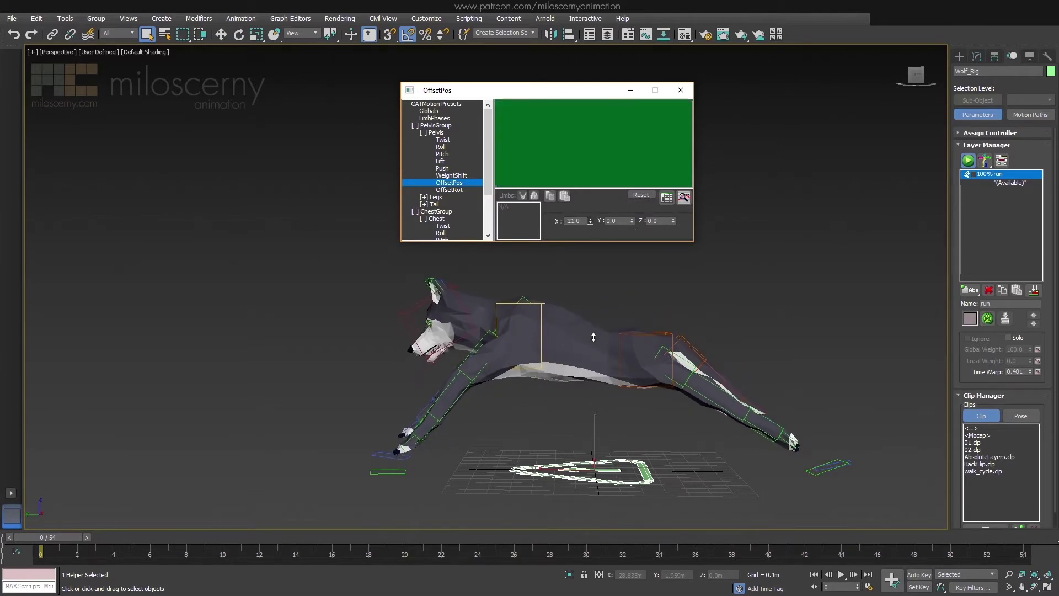
pyautogui.click(837, 577)
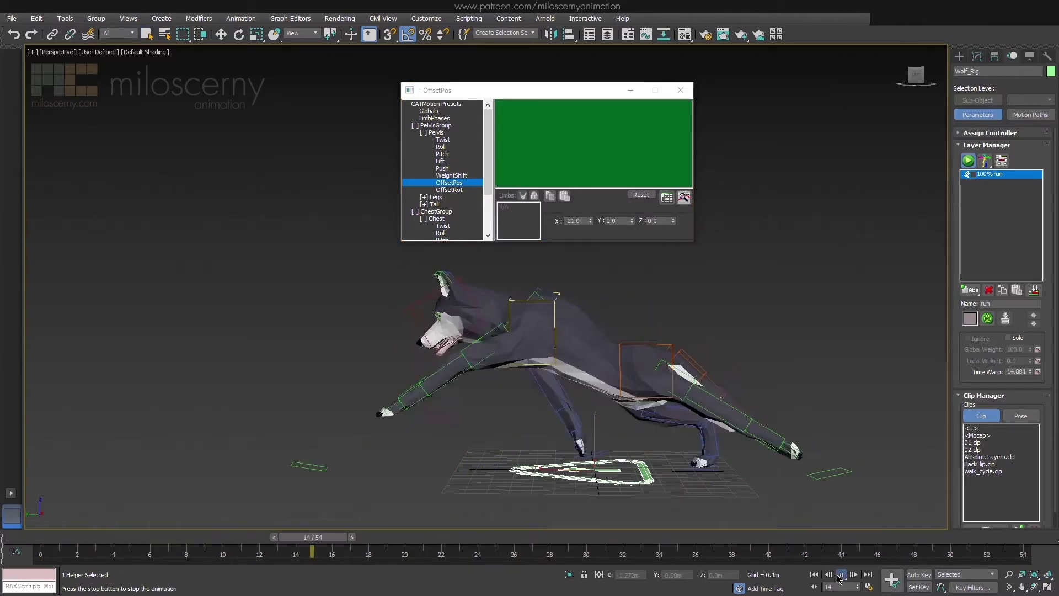
pyautogui.click(839, 575)
pyautogui.moveTo(877, 538); pyautogui.dragTo(707, 545)
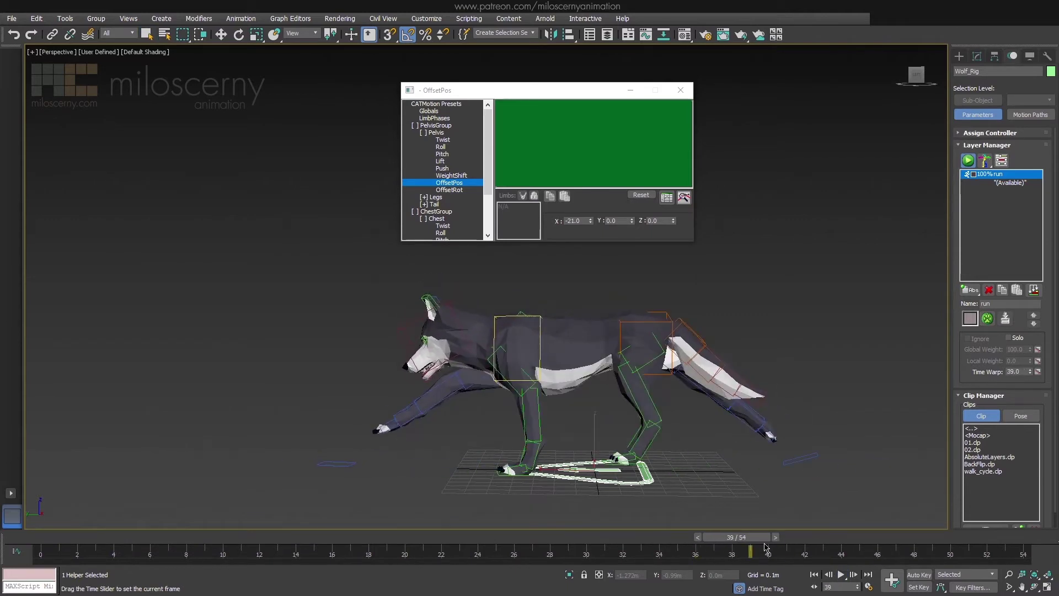
# Offset the whole chest Lift curve downward to a value of -10 at time 0 and scrub through the run
pyautogui.moveTo(792, 445); pyautogui.dragTo(837, 438, button='middle')
pyautogui.scroll(-2, 449, 182)
pyautogui.click(452, 204)
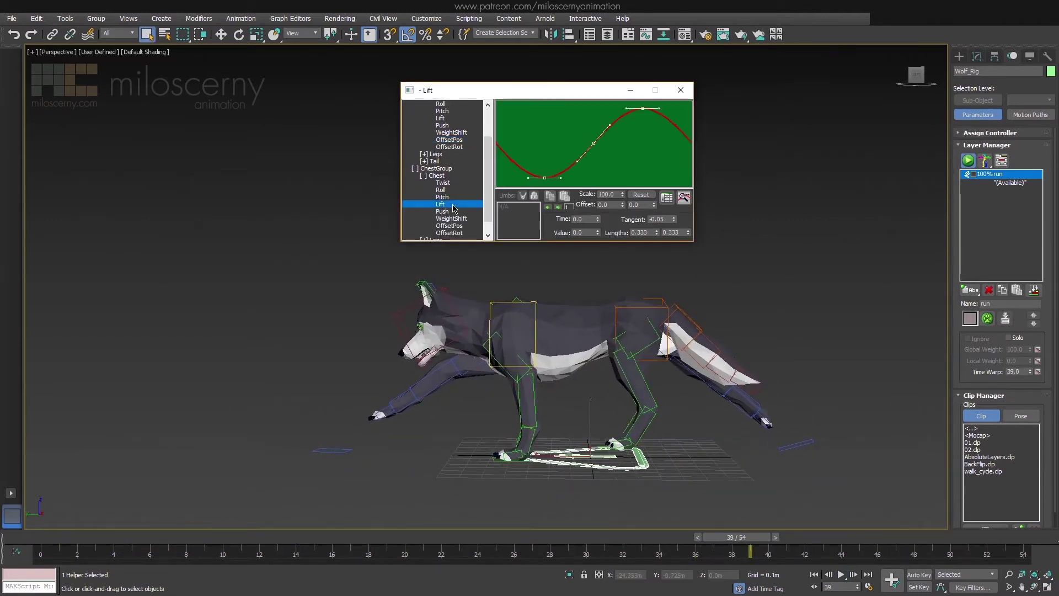
pyautogui.click(843, 576)
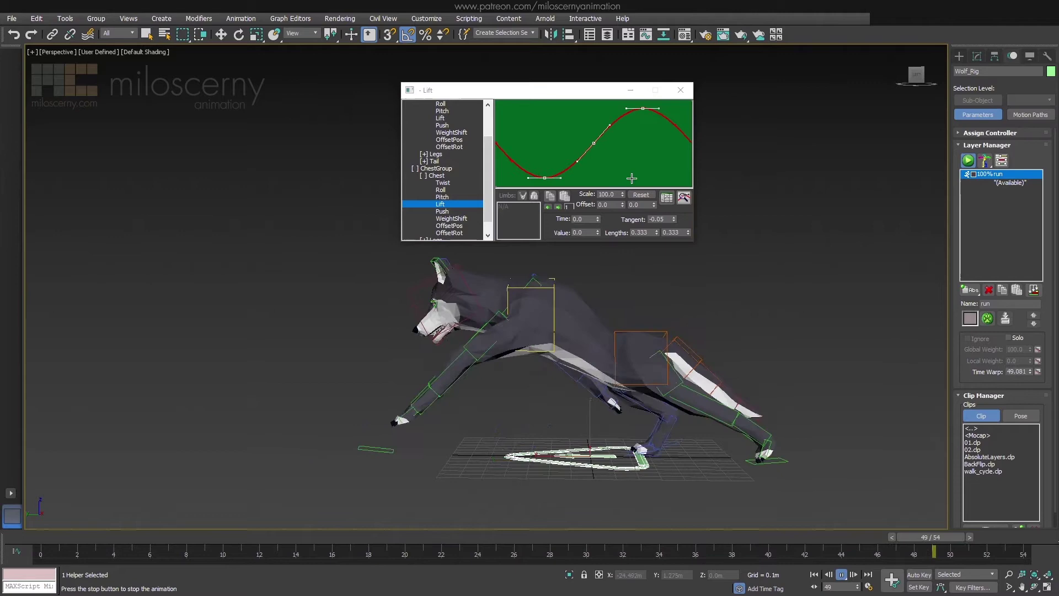
pyautogui.moveTo(654, 205); pyautogui.dragTo(657, 258)
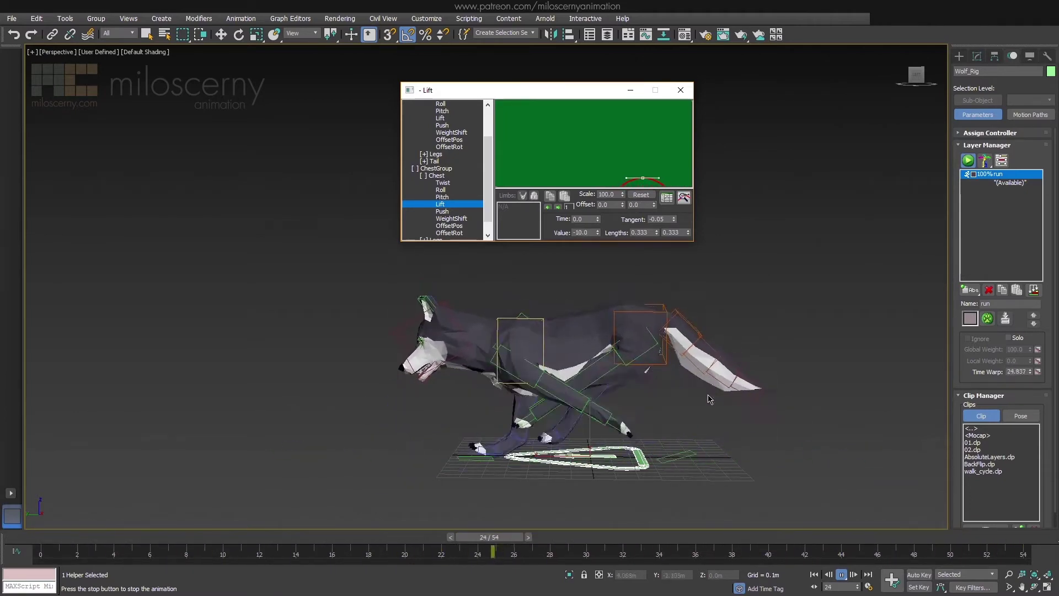
pyautogui.click(608, 540)
pyautogui.moveTo(607, 540); pyautogui.dragTo(241, 538)
# View the running wolf from behind and scale the chest Twist curve to 10 percent
pyautogui.moveTo(843, 461); pyautogui.dragTo(784, 450, button='middle')
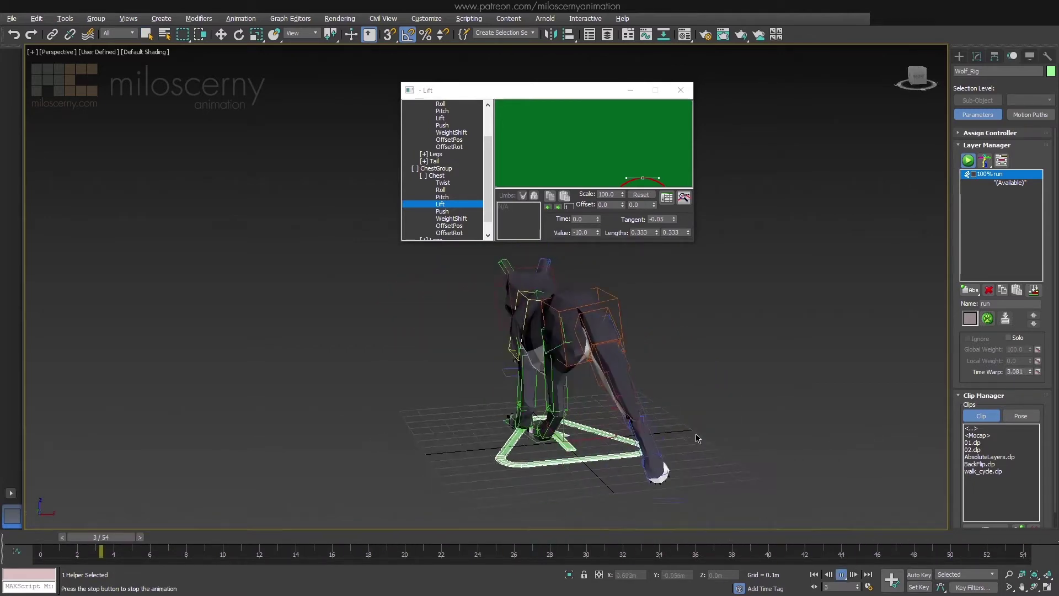
pyautogui.click(443, 182)
pyautogui.doubleClick(614, 194)
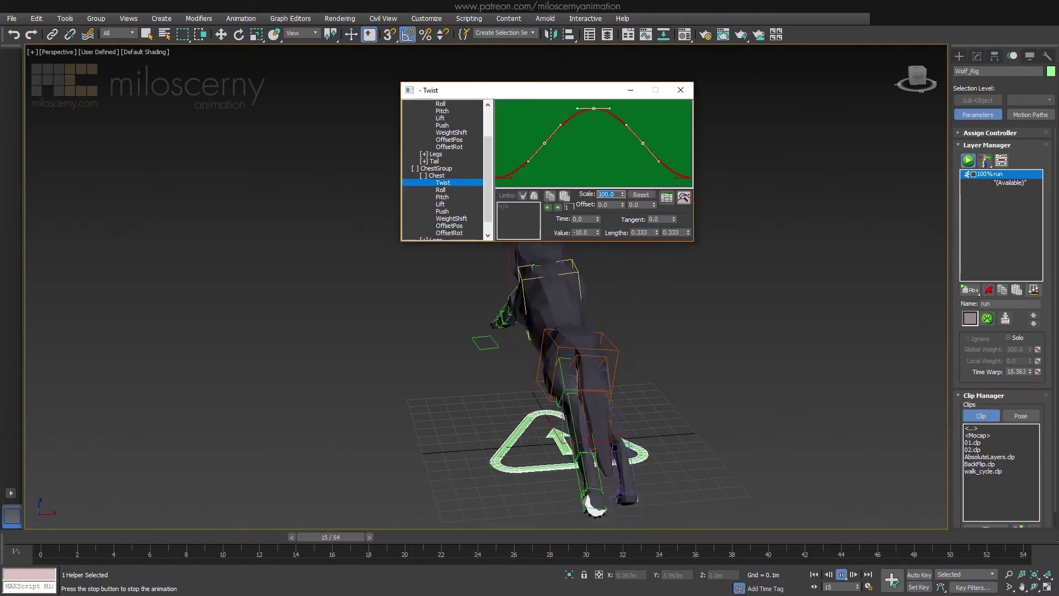
pyautogui.write('10')
pyautogui.press('Return')
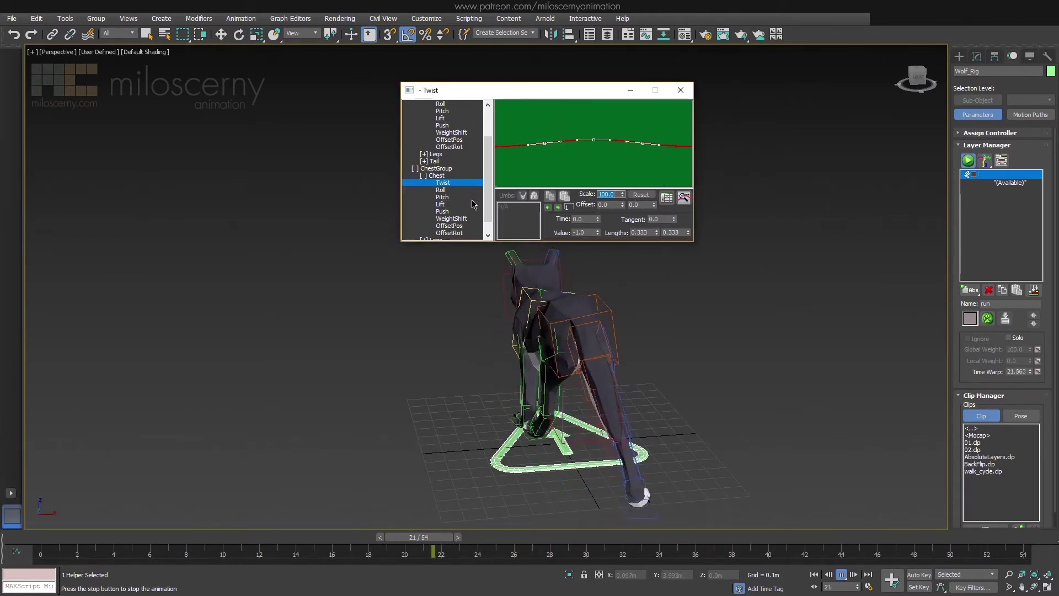
# Scale the chest Roll curve to 50 percent
pyautogui.click(443, 190)
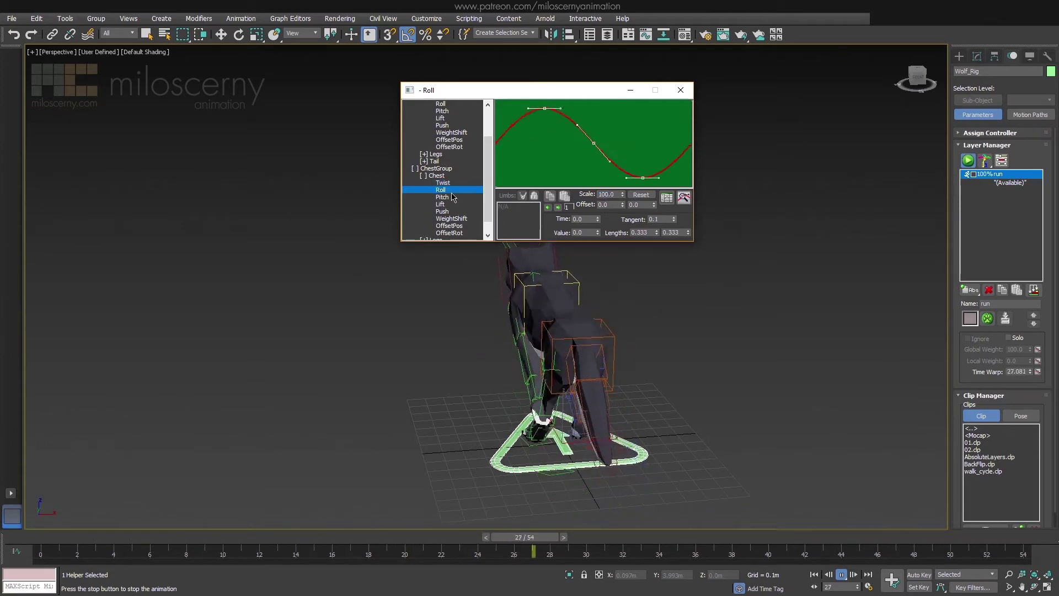
pyautogui.moveTo(620, 194); pyautogui.dragTo(585, 194)
pyautogui.write('500')
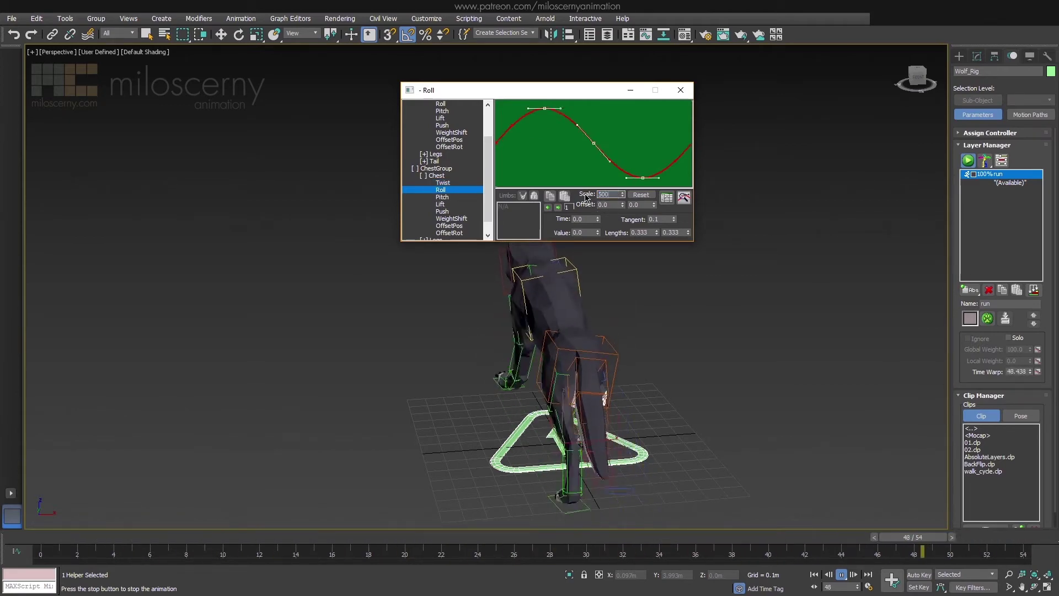
pyautogui.press('Return')
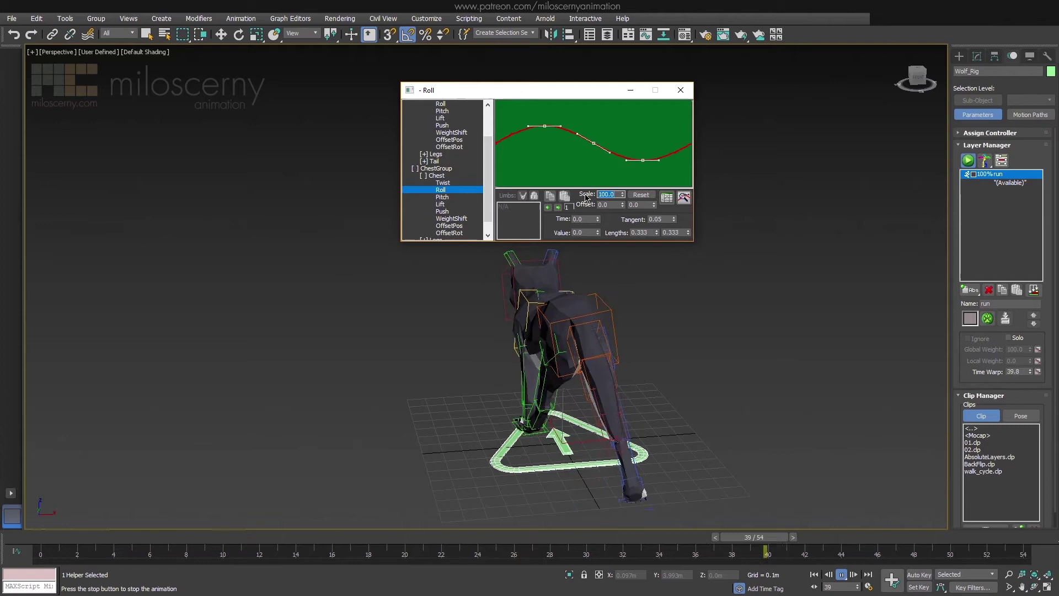
# Inspect the run from the side and set the pelvis Pitch value at time 75 to 24
pyautogui.moveTo(312, 536)
pyautogui.mouseDown()
pyautogui.moveTo(153, 536)
pyautogui.moveTo(301, 546)
pyautogui.mouseUp()
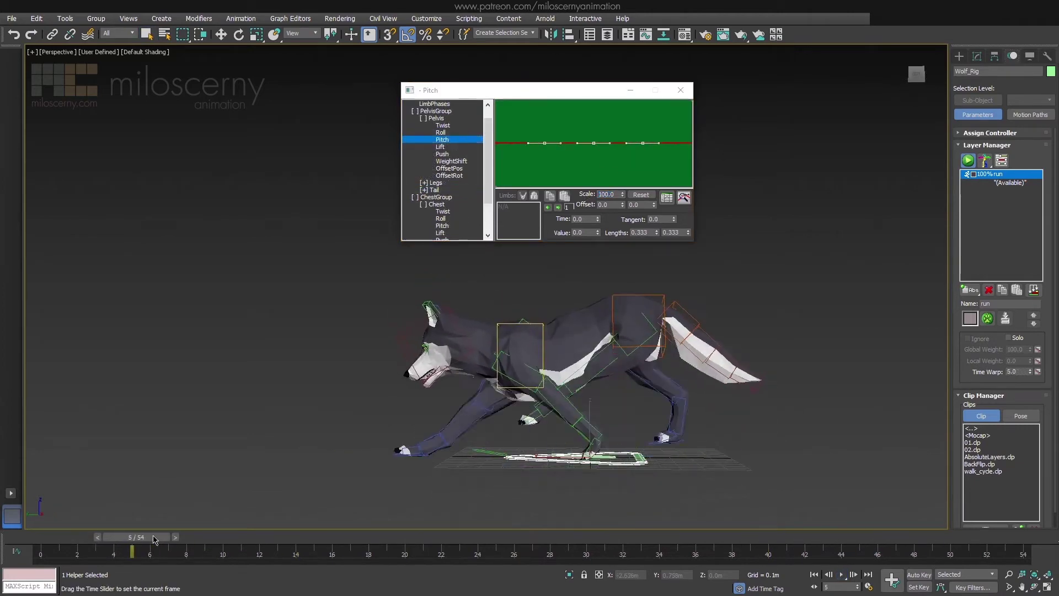
pyautogui.click(557, 207)
pyautogui.rightClick(597, 234)
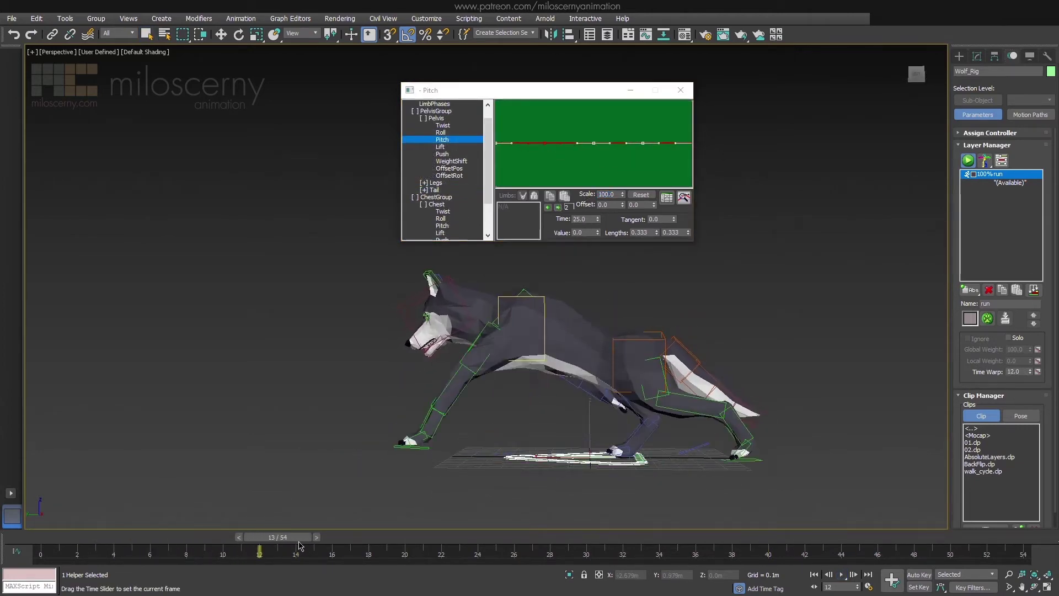
pyautogui.moveTo(598, 233); pyautogui.dragTo(614, 112)
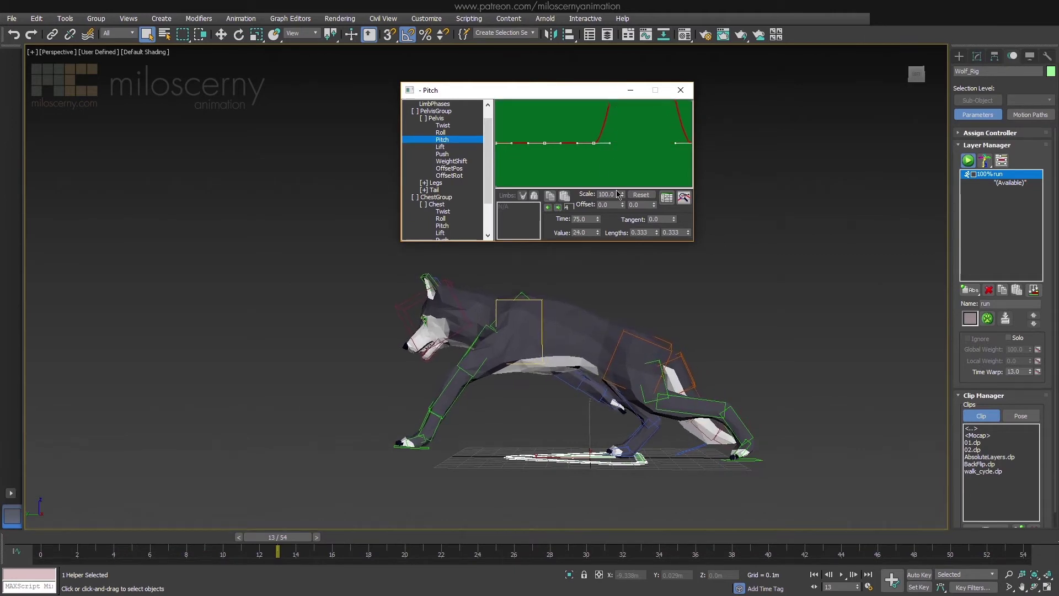
# Go to frame 5 and lower the pelvis Pitch value at time 25 to about -8.7
pyautogui.moveTo(294, 539); pyautogui.dragTo(150, 542)
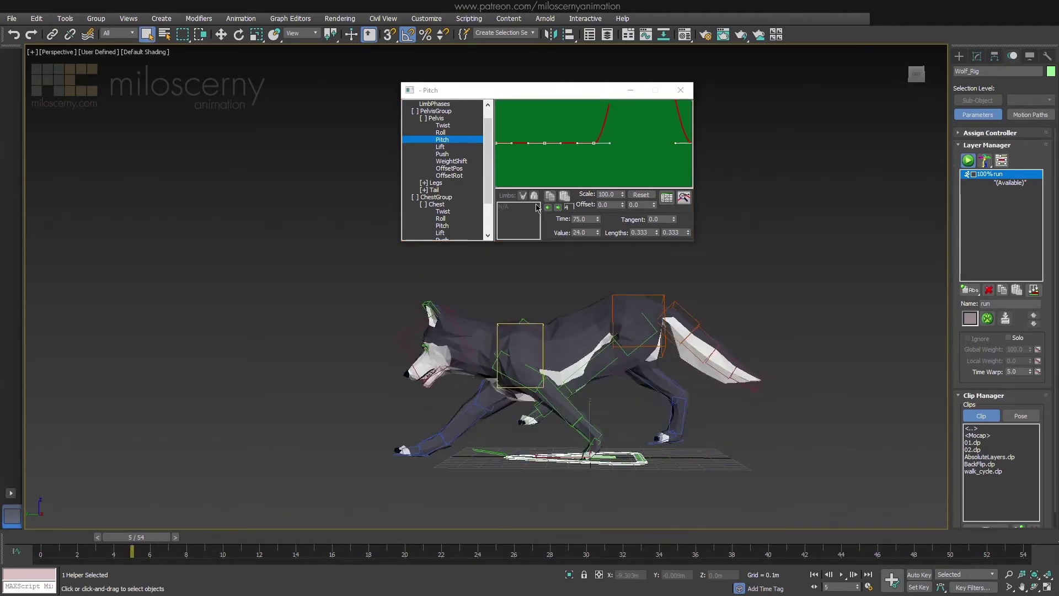
pyautogui.click(547, 207)
pyautogui.click(548, 207)
pyautogui.moveTo(598, 232); pyautogui.dragTo(597, 272)
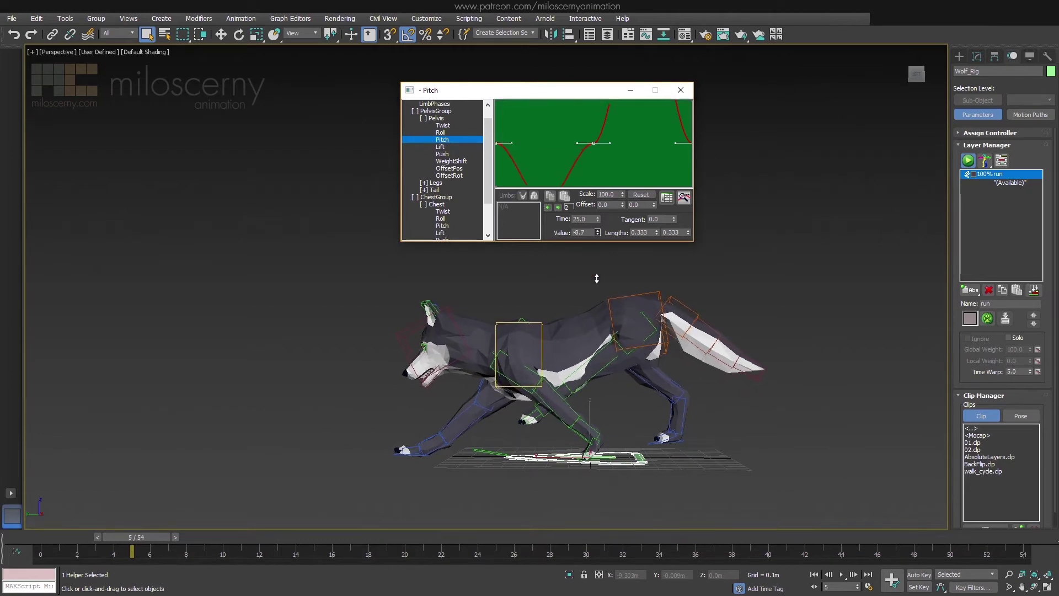
# Smooth the pelvis Pitch curve by setting its time 0 key to value 14 with a tangent of -0.14
pyautogui.moveTo(158, 541); pyautogui.dragTo(440, 539)
pyautogui.click(441, 133)
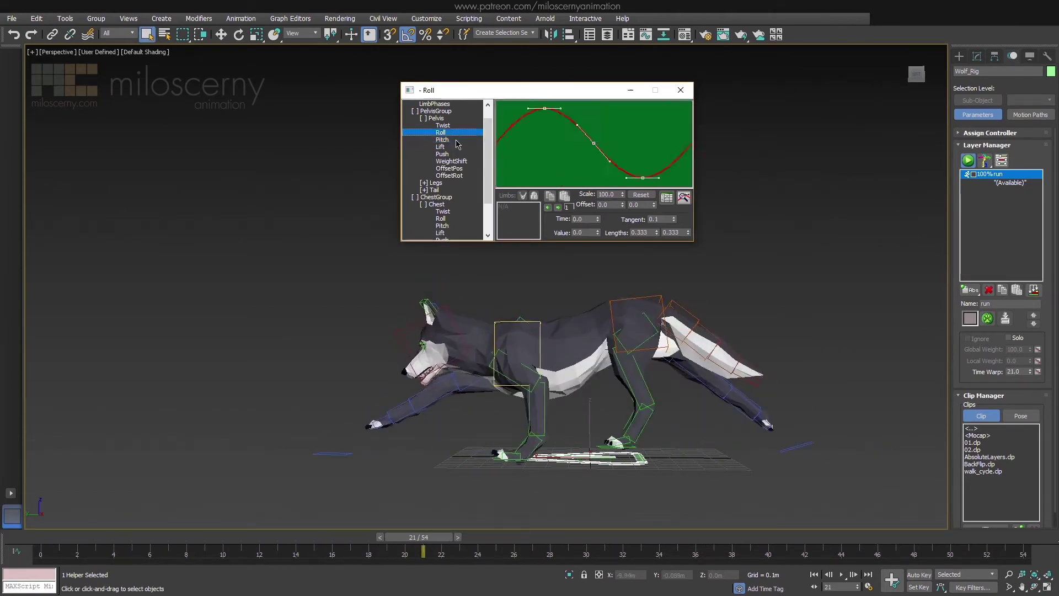
pyautogui.click(442, 140)
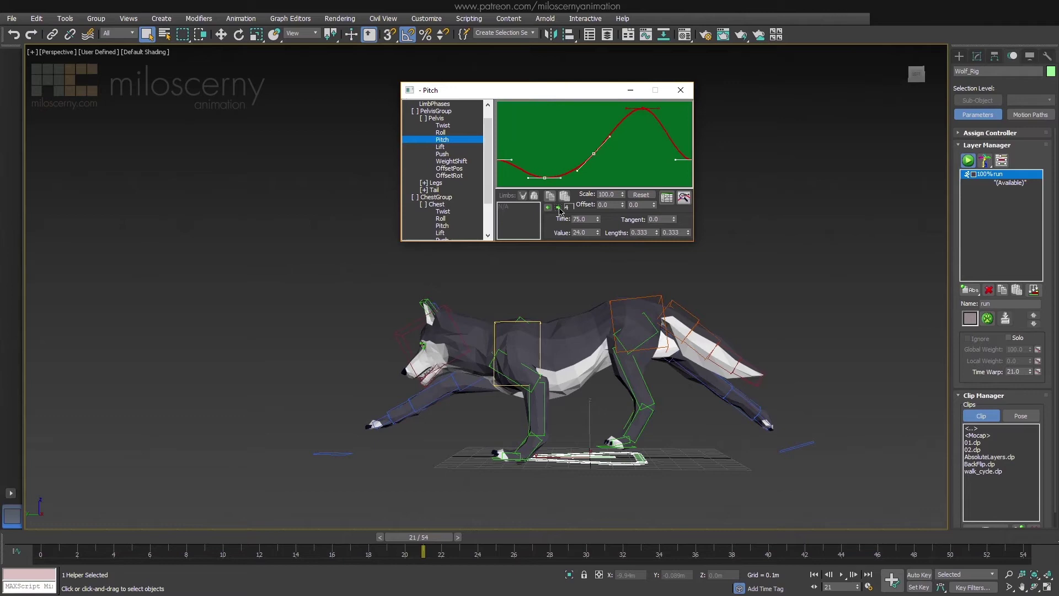
pyautogui.click(559, 207)
pyautogui.moveTo(598, 232); pyautogui.dragTo(602, 184)
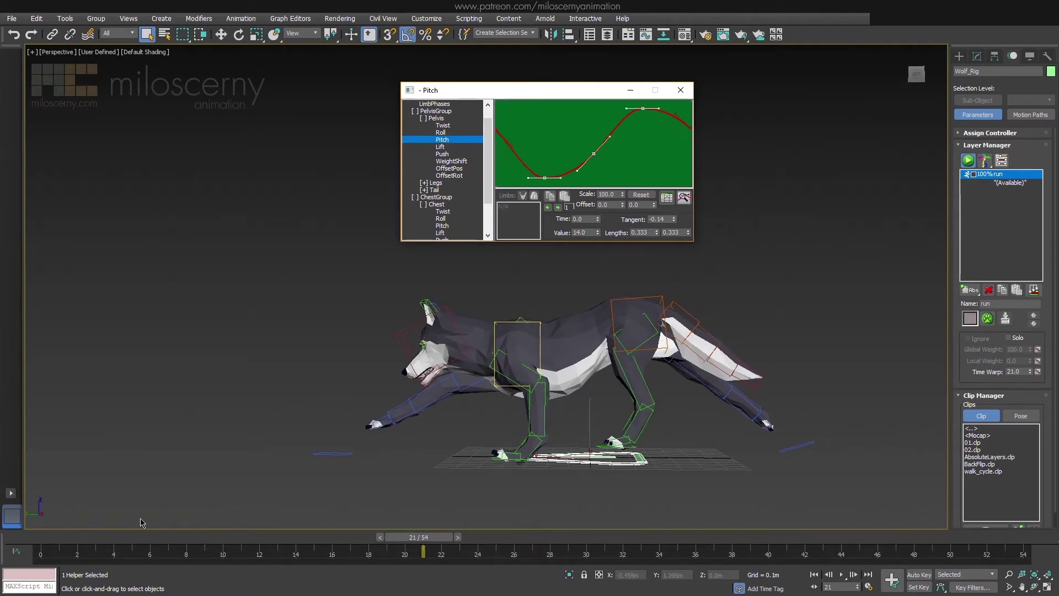
# Play the run and shift the whole pelvis Pitch curve earlier, placing its first key at time -6.1
pyautogui.click(843, 575)
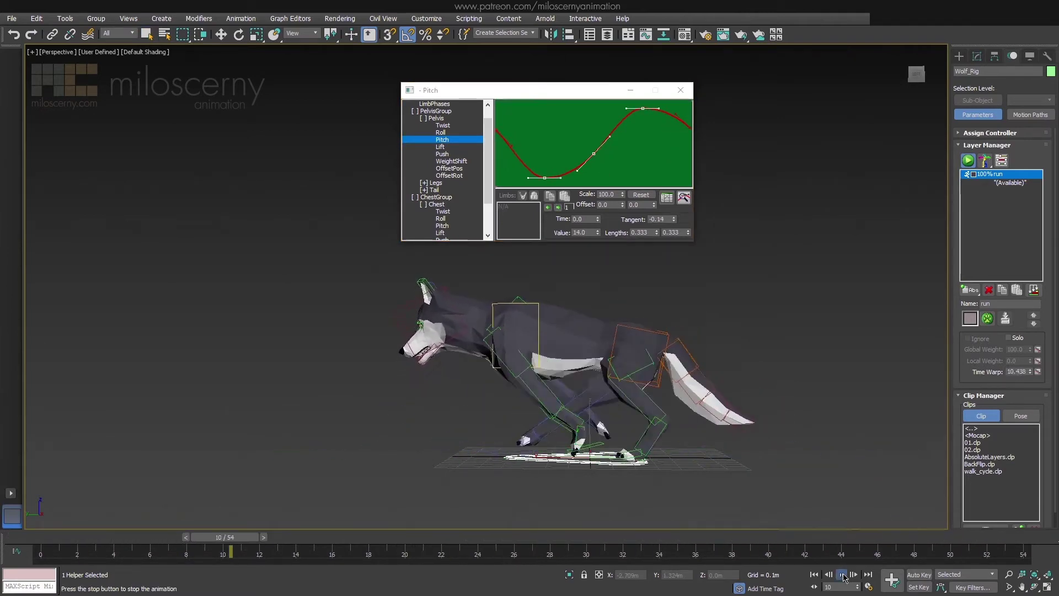
pyautogui.click(843, 575)
pyautogui.moveTo(623, 205); pyautogui.dragTo(613, 241)
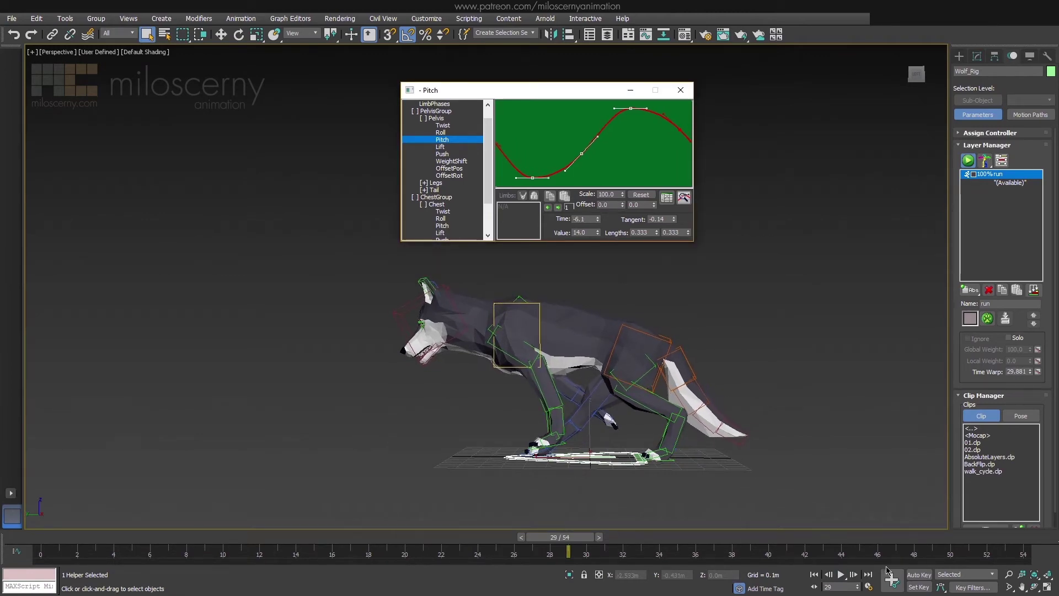
pyautogui.click(840, 575)
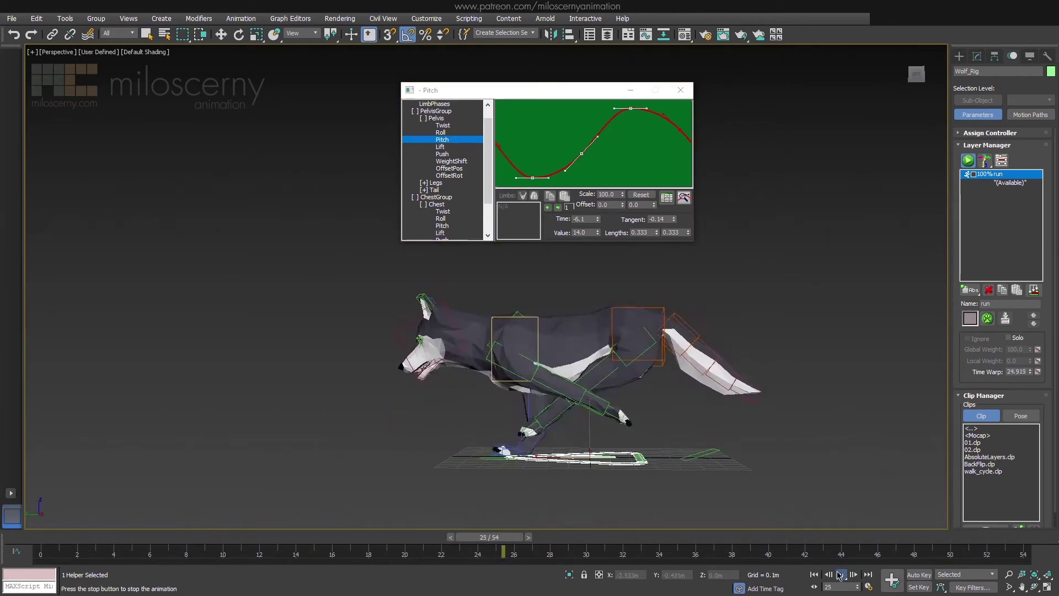
# Shape the chest Pitch curve with value 9 at time 0, a low key at time 50, and tangents of -0.1 and 0.1 at times 25 and 75
pyautogui.click(425, 546)
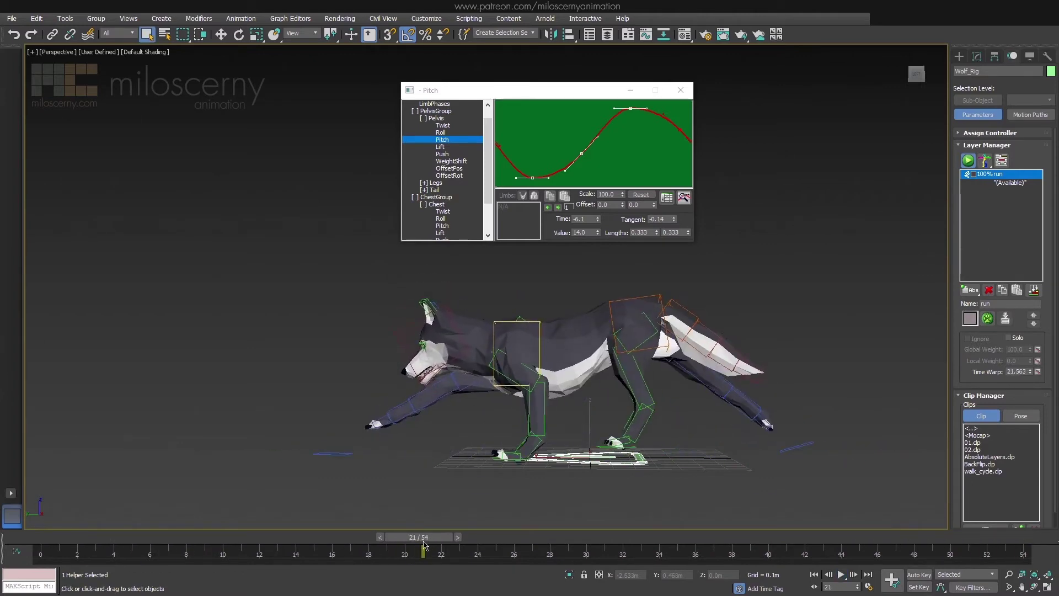
pyautogui.scroll(-2, 448, 182)
pyautogui.moveTo(425, 546); pyautogui.dragTo(85, 539)
pyautogui.click(451, 183)
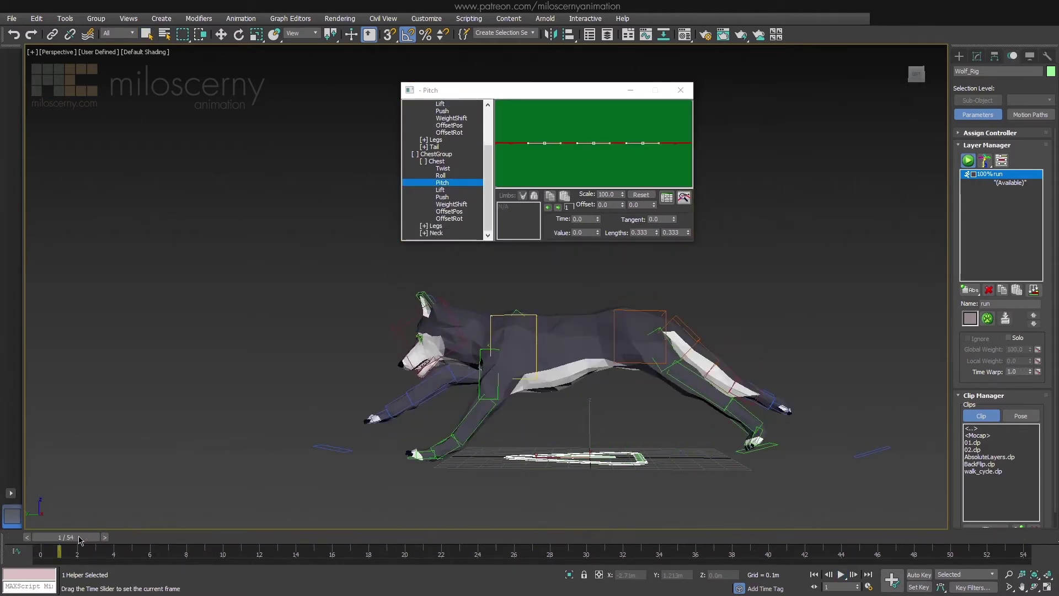
pyautogui.moveTo(598, 232); pyautogui.dragTo(599, 204)
pyautogui.moveTo(97, 537); pyautogui.dragTo(259, 537)
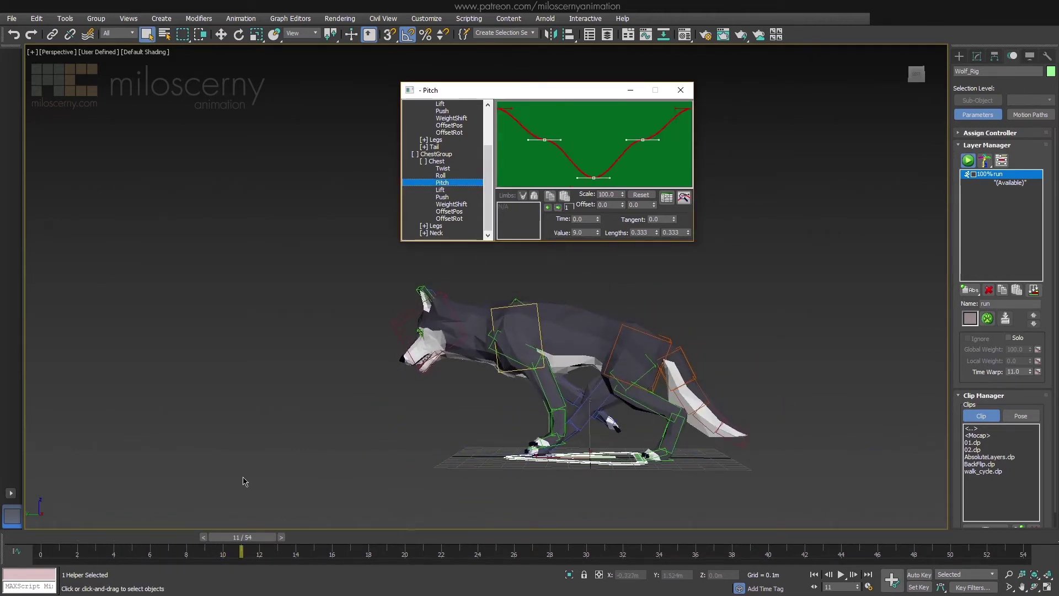
pyautogui.moveTo(243, 536); pyautogui.dragTo(66, 536)
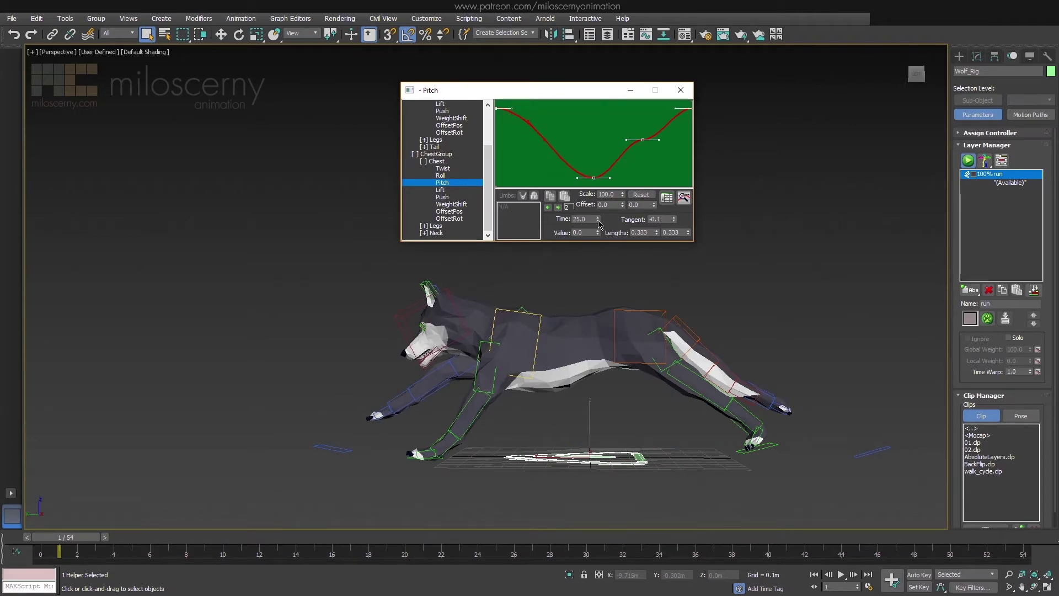
# Shift the whole chest Pitch curve earlier, placing its time 75 key at 69.7, and play the run to review it
pyautogui.click(841, 574)
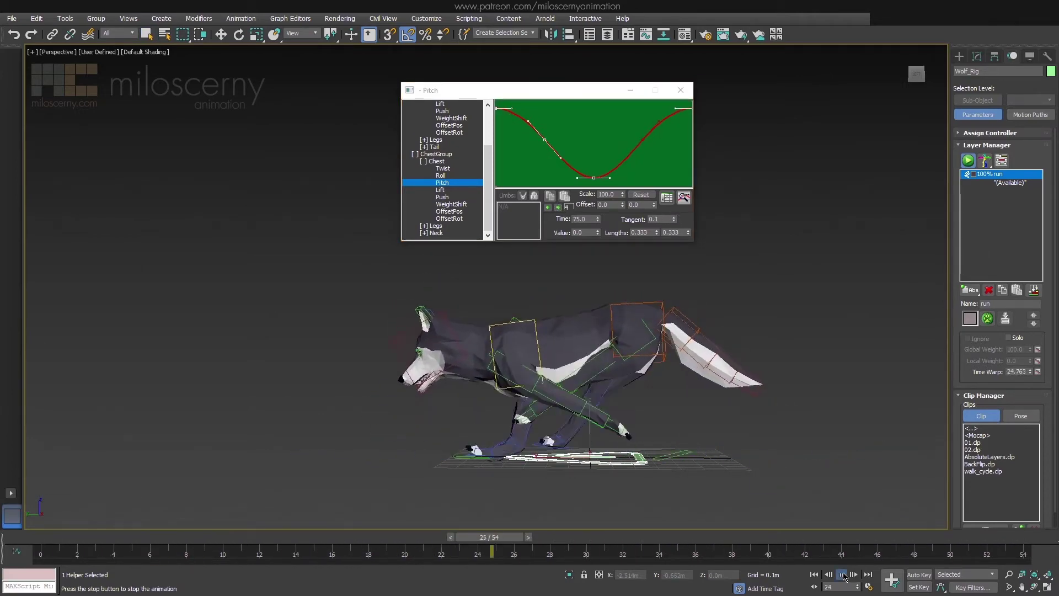
pyautogui.click(843, 574)
pyautogui.moveTo(654, 205); pyautogui.dragTo(617, 244)
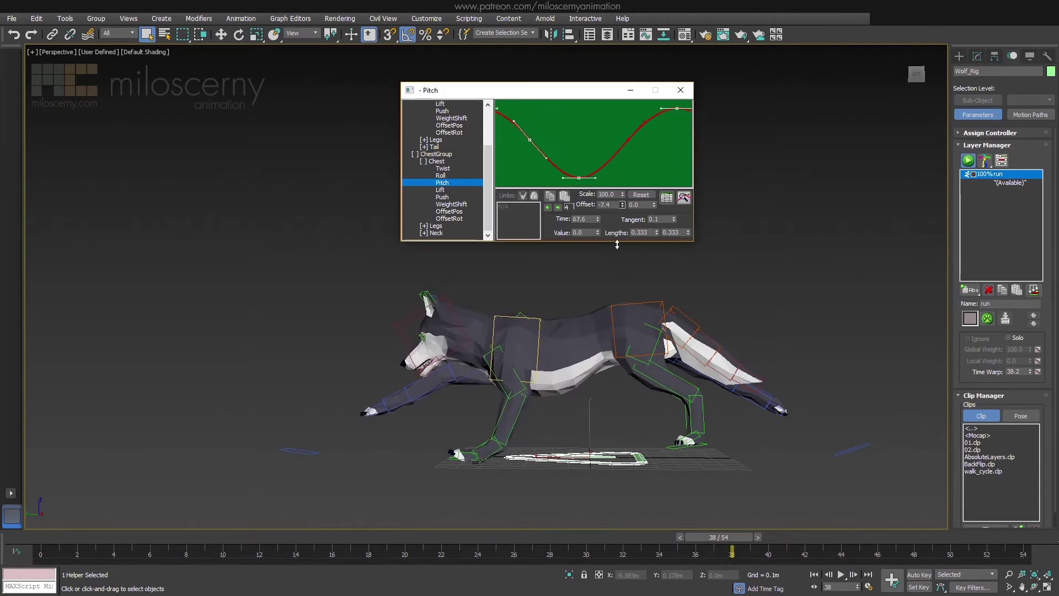
pyautogui.click(840, 576)
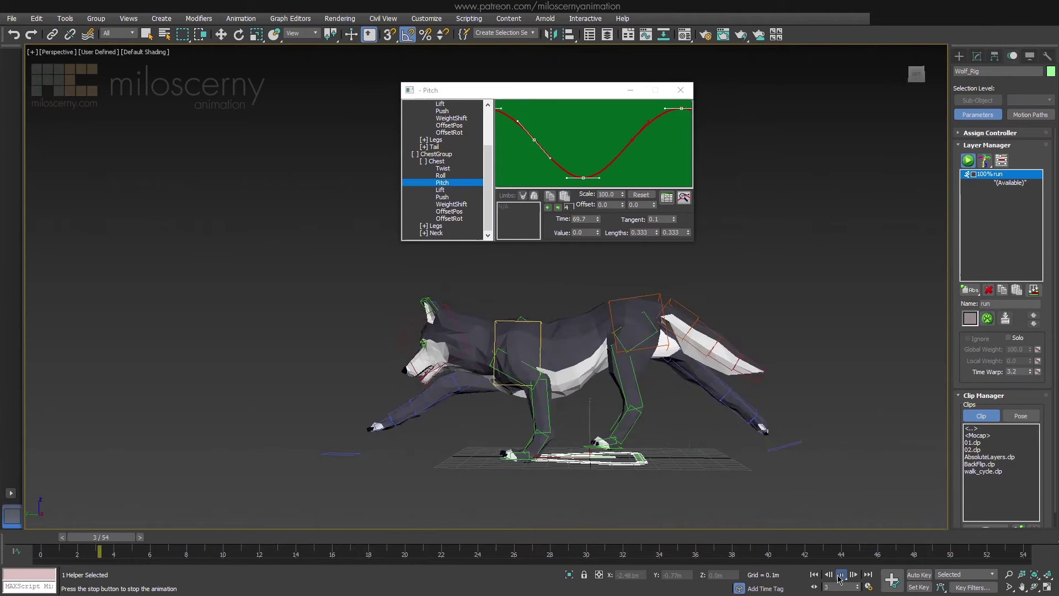
pyautogui.click(841, 575)
# Shape the neck Pitch curve with a raised key at time 25, value -4 at time 75, and a time 0 tangent of 0.04
pyautogui.press('Home')
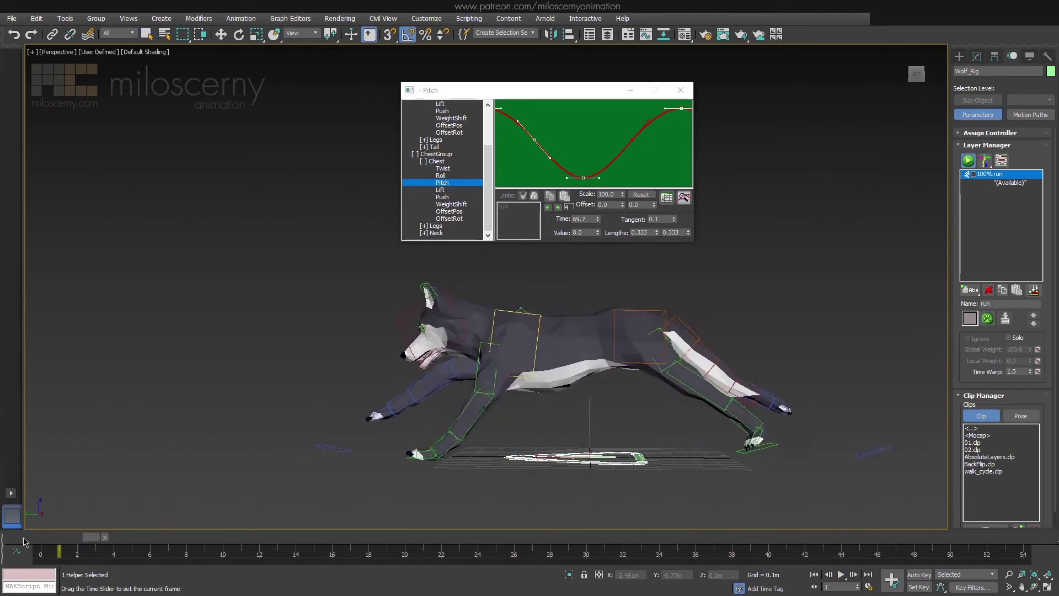
pyautogui.click(436, 233)
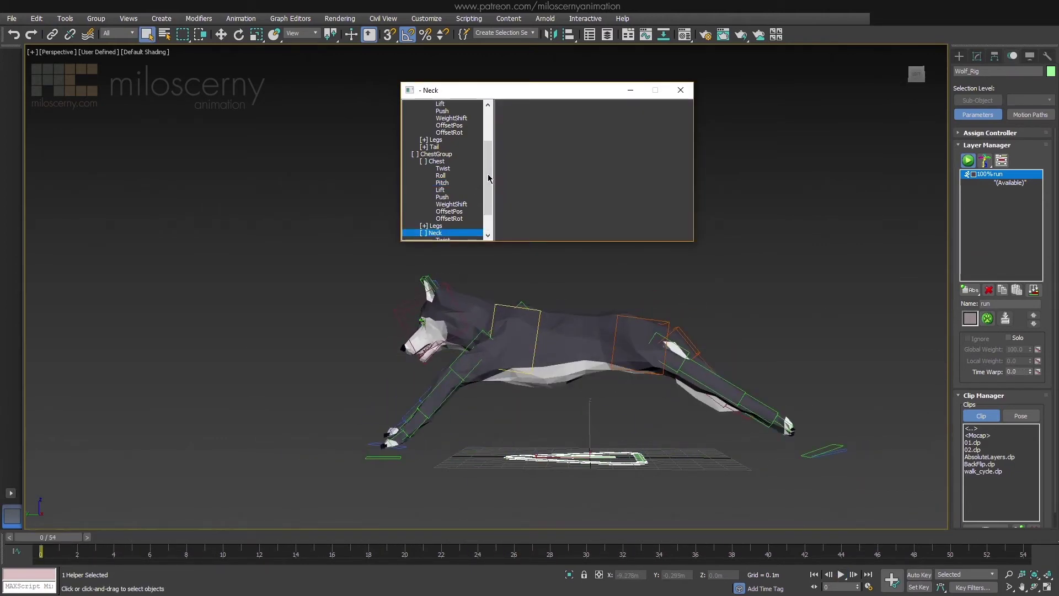
pyautogui.scroll(-1, 486, 219)
pyautogui.click(443, 226)
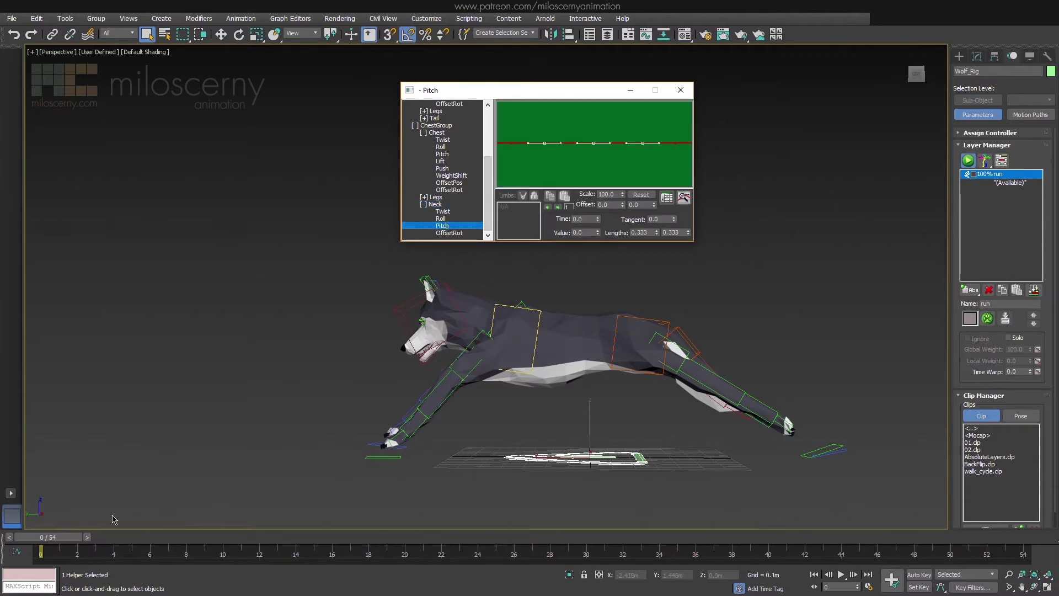
pyautogui.moveTo(68, 541); pyautogui.dragTo(395, 555)
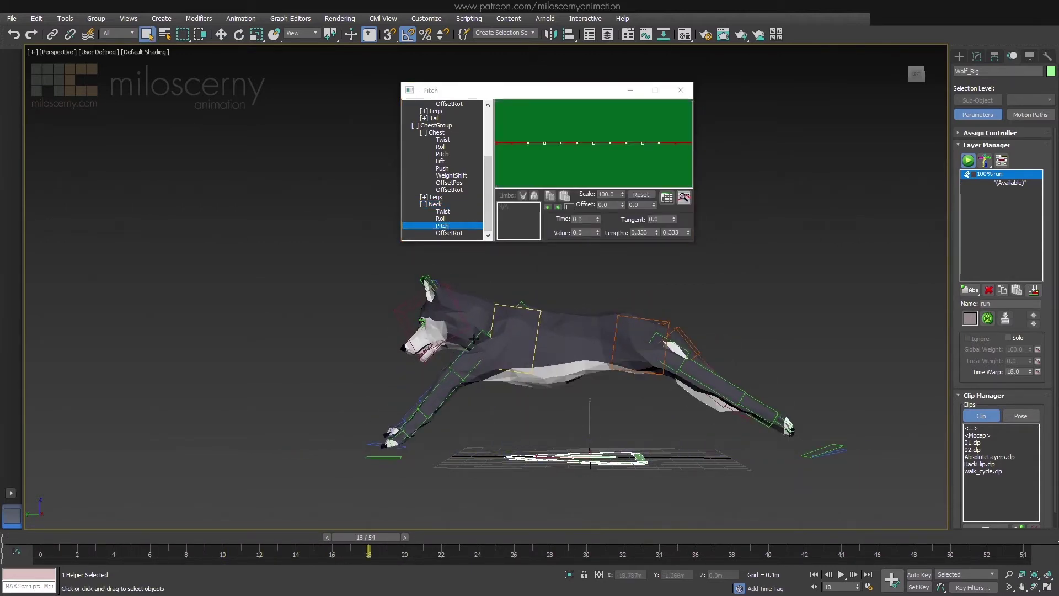
pyautogui.click(558, 208)
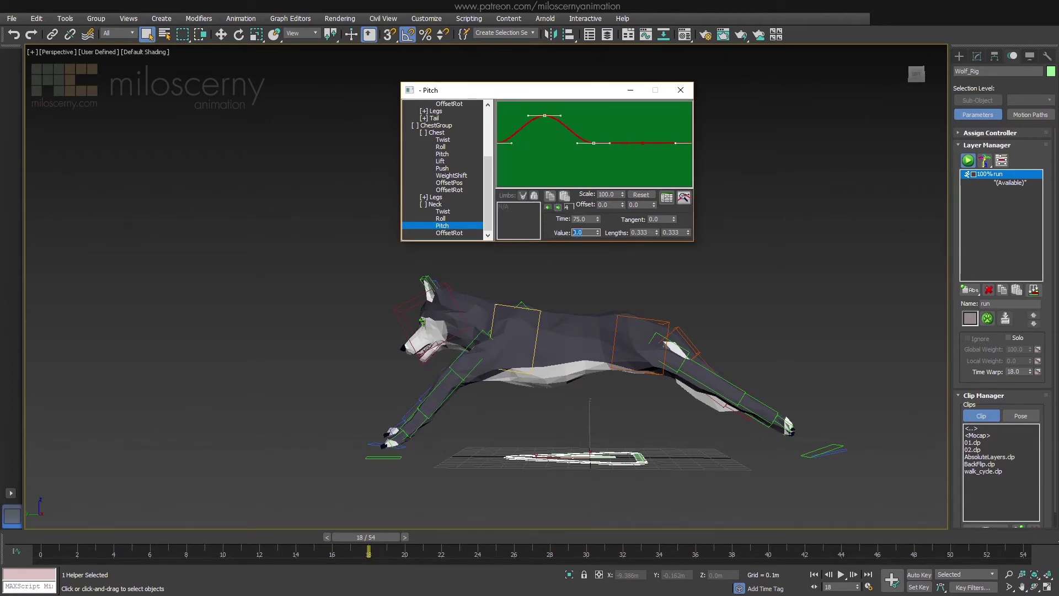
pyautogui.write('-4')
pyautogui.press('Return')
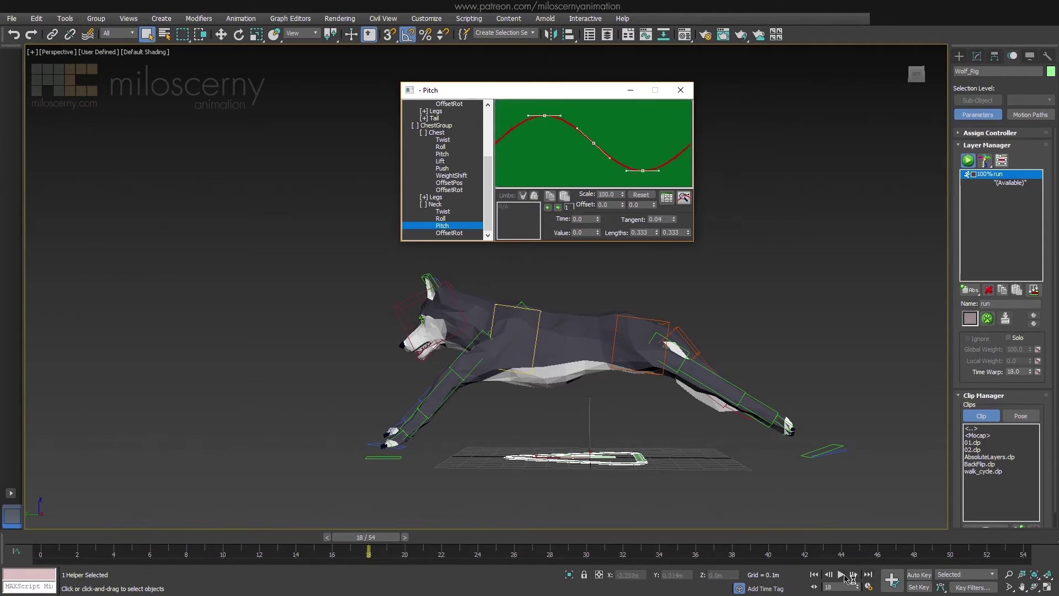
# Play the run and shift the whole neck Pitch curve earlier, placing its first key at time -10.2
pyautogui.click(842, 576)
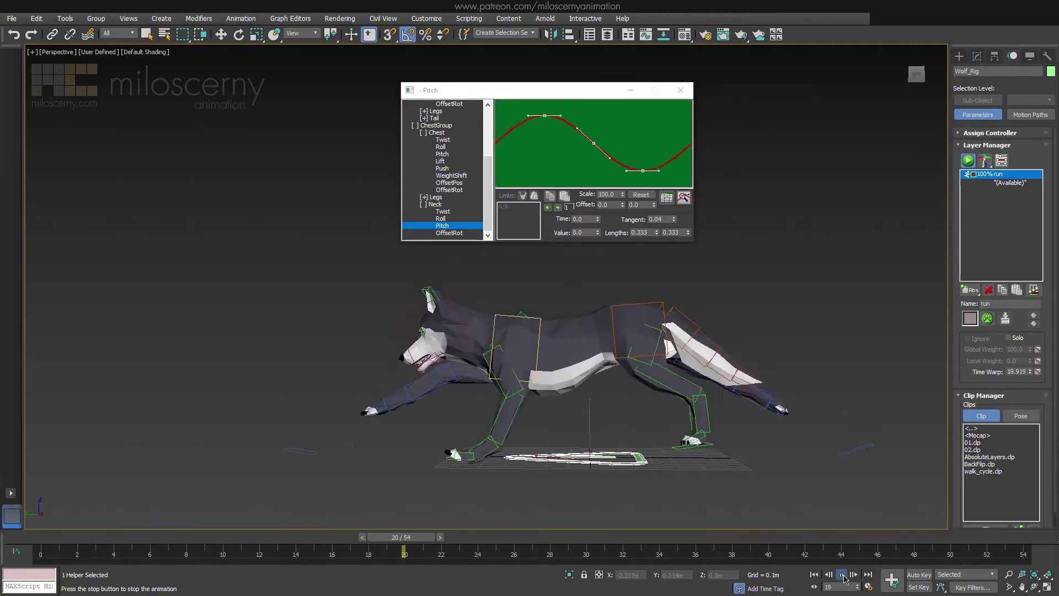
pyautogui.click(843, 576)
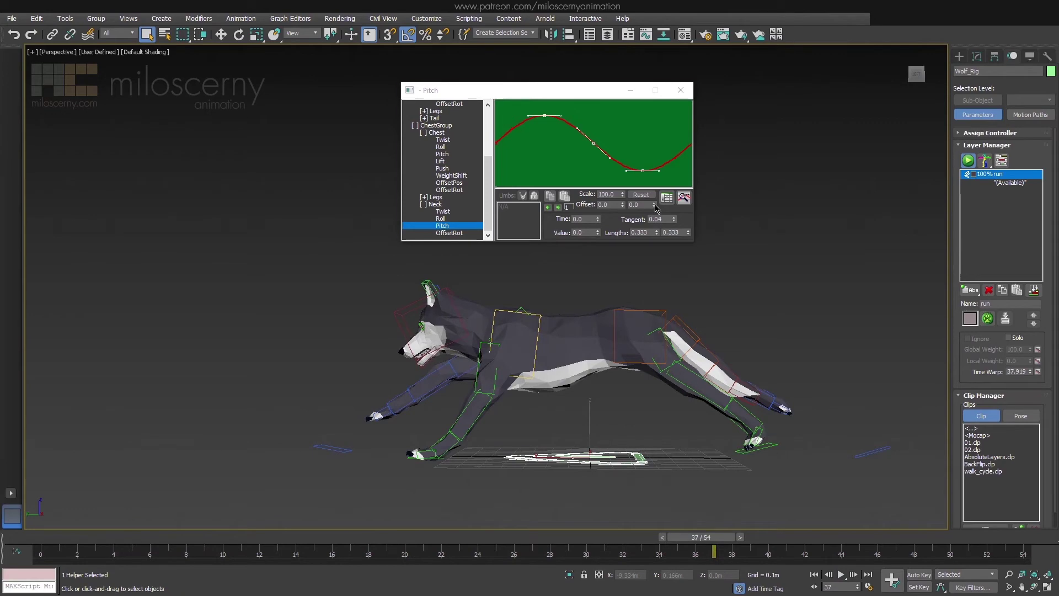
pyautogui.moveTo(623, 205); pyautogui.dragTo(624, 198)
pyautogui.click(842, 575)
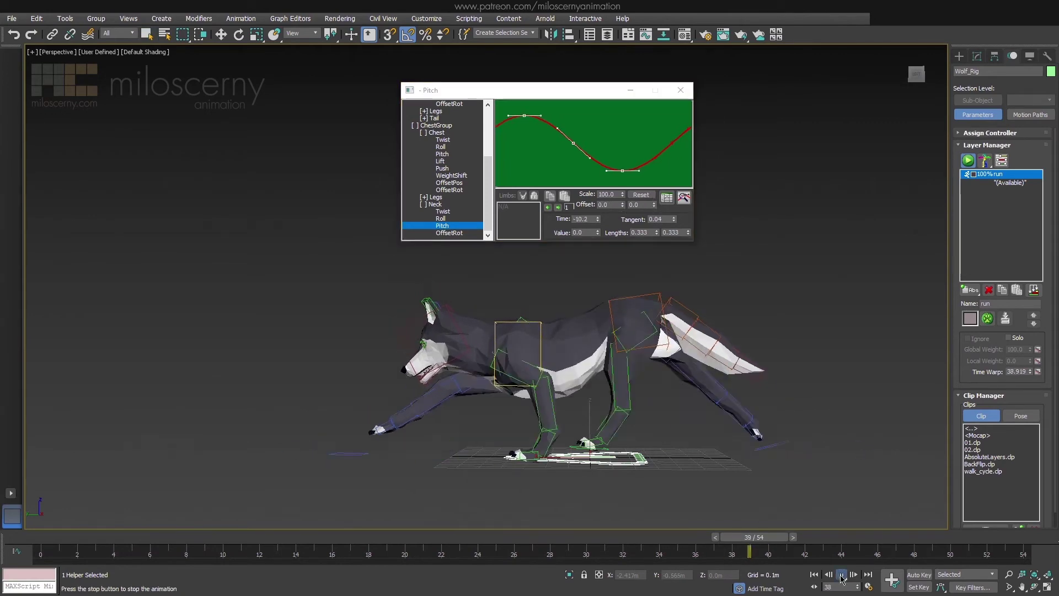
# Offset the whole neck Pitch curve downward to a value of -21.7 at time 64.8 and return to frame 0
pyautogui.click(548, 206)
pyautogui.moveTo(656, 207); pyautogui.dragTo(651, 303)
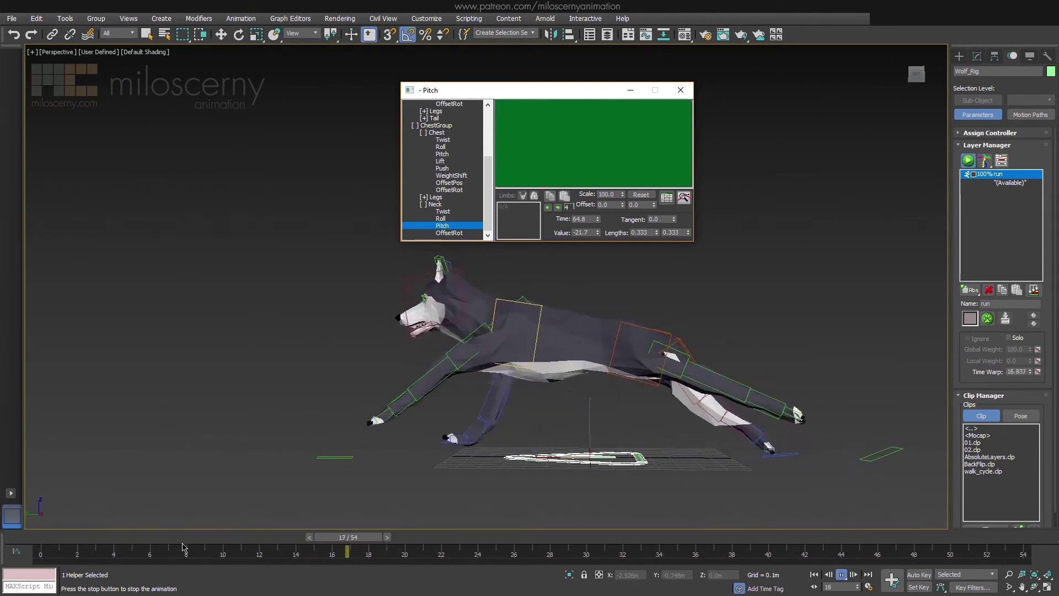
pyautogui.click(50, 539)
pyautogui.moveTo(622, 441); pyautogui.dragTo(628, 432, button='middle')
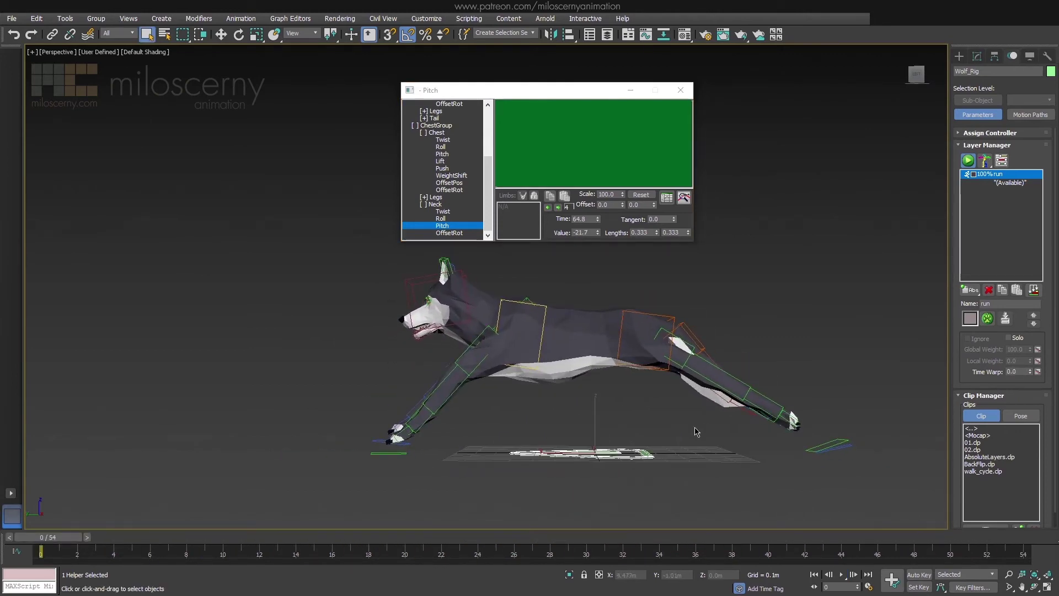
# Add a local adjustment layer after the run layer and name it "offsets"
pyautogui.click(1002, 183)
pyautogui.moveTo(970, 290); pyautogui.dragTo(972, 318)
pyautogui.moveTo(858, 314); pyautogui.dragTo(840, 315, button='middle')
pyautogui.doubleClick(1009, 303)
pyautogui.write('offsets')
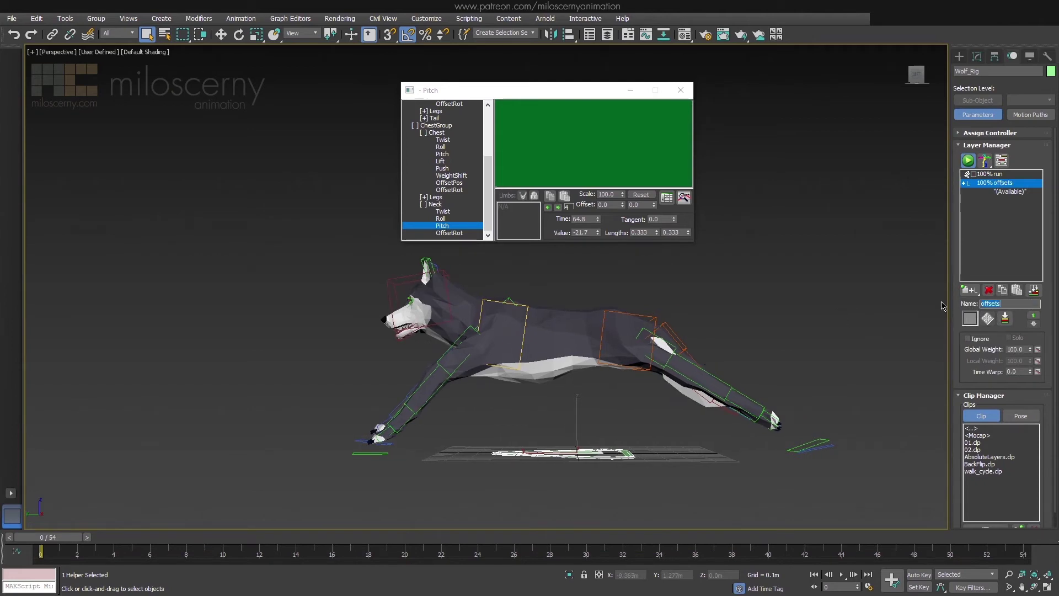
# Rotate the tail bones from base to tip on the offsets layer so the tail extends straight behind the wolf at frame 0
pyautogui.click(651, 345)
pyautogui.press('e')
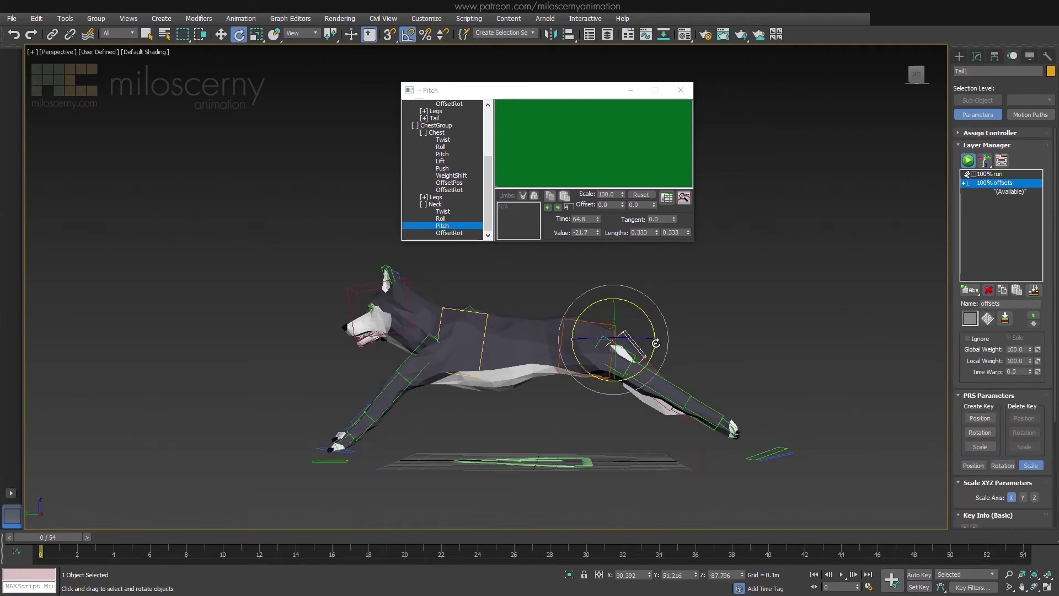
pyautogui.click(683, 351)
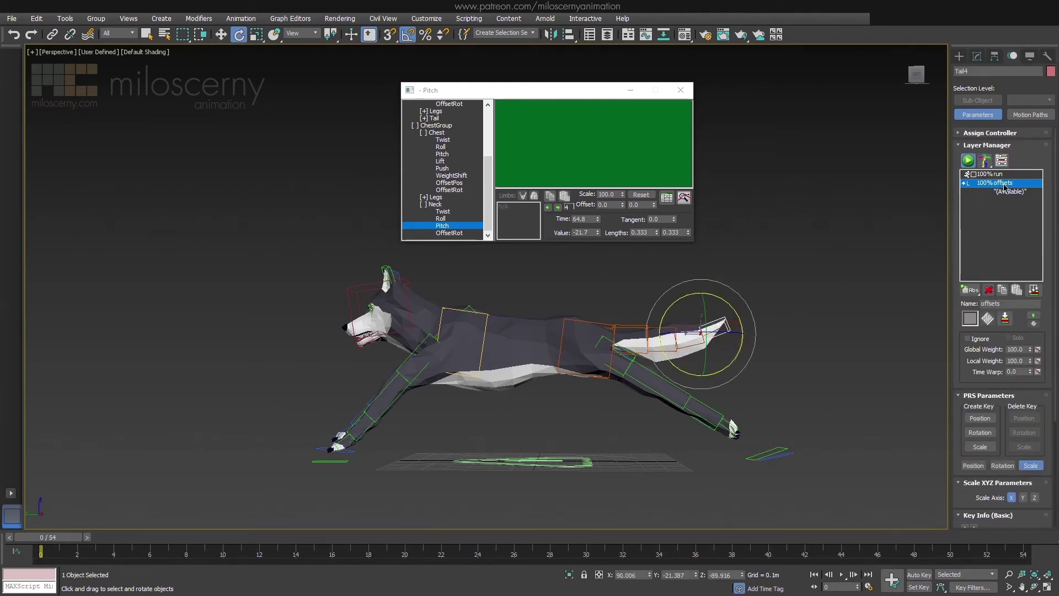
# Shape the tail Pitch curve as a wave with a high key at time 25, a low key at time 75 and a time 0 tangent of 0.6
pyautogui.click(433, 118)
pyautogui.click(447, 126)
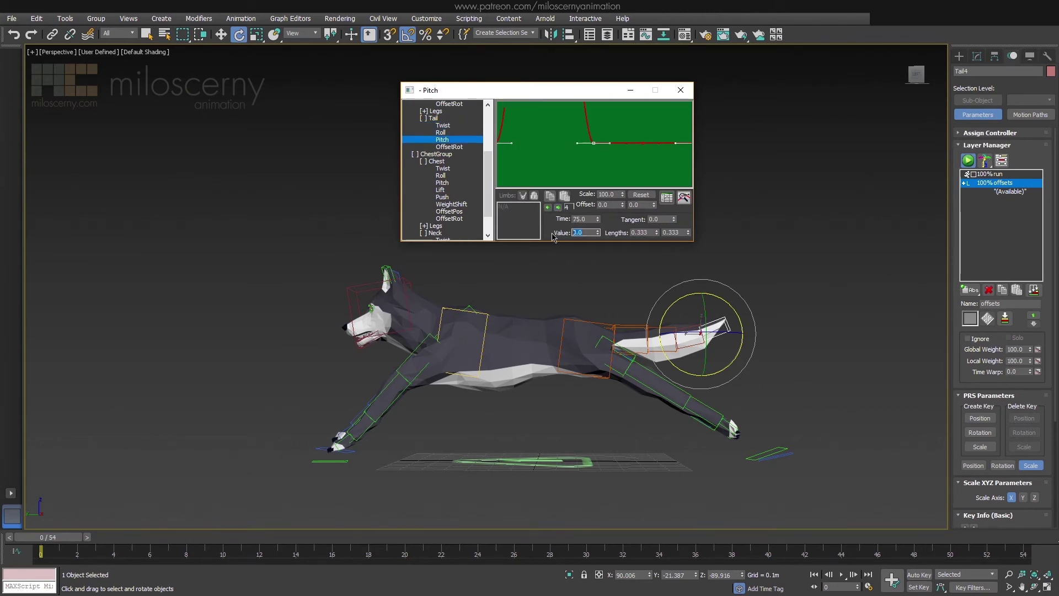
pyautogui.press('Return')
pyautogui.moveTo(48, 537); pyautogui.dragTo(507, 537)
pyautogui.click(444, 141)
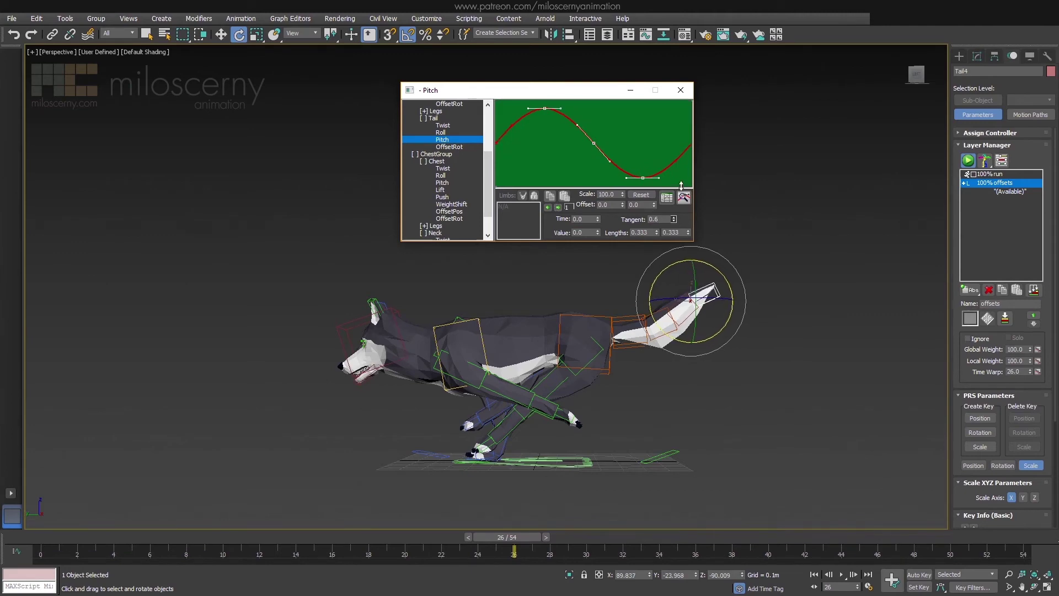
# View the wolf from behind and shape the tail Roll curve with value -20.8 at time 75 and a time 0 tangent of 0.22
pyautogui.keyDown('alt'); pyautogui.moveTo(770, 479); pyautogui.dragTo(684, 486, button='middle'); pyautogui.keyUp('alt')
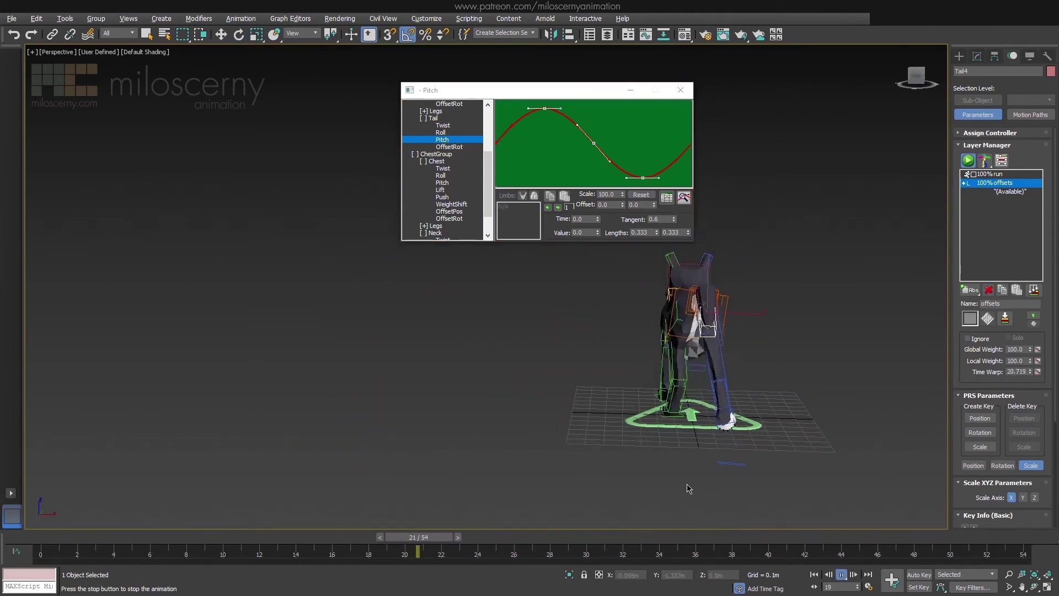
pyautogui.click(507, 537)
pyautogui.click(447, 132)
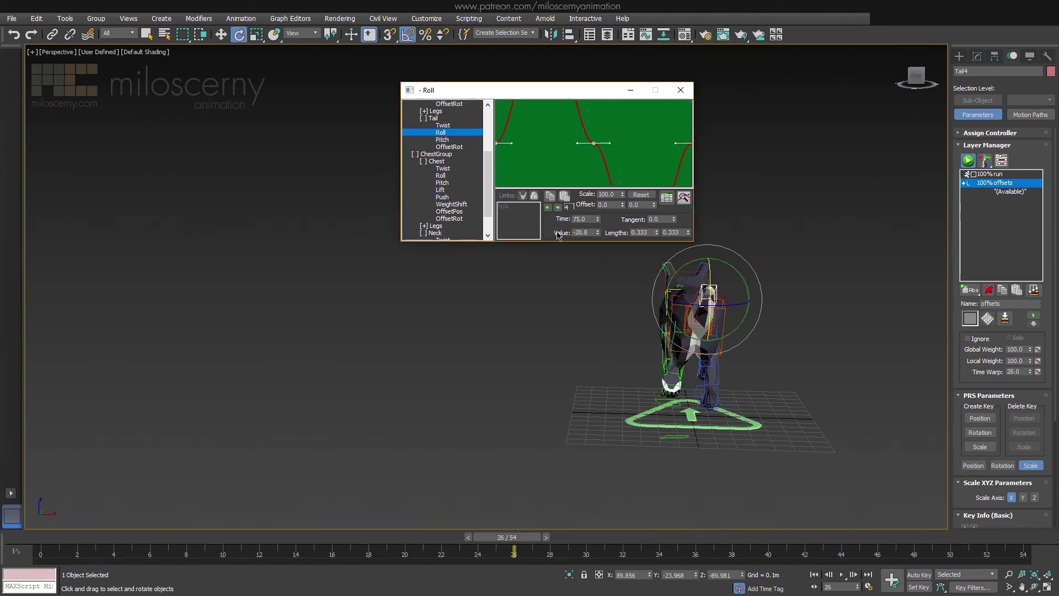
pyautogui.click(547, 208)
pyautogui.click(548, 207)
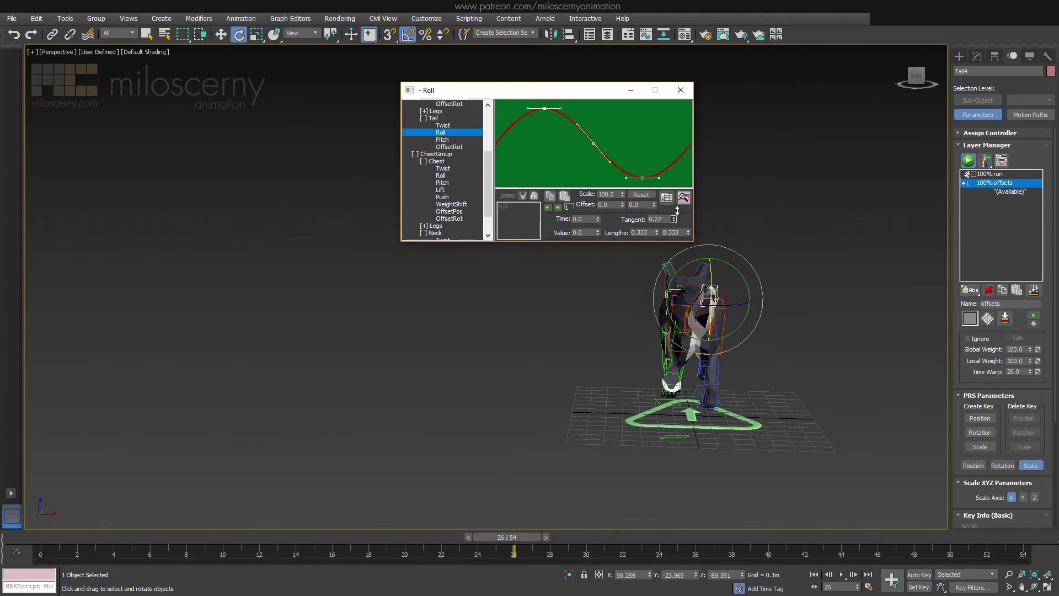
# Play the run and review the tail motion from the side of the wolf
pyautogui.click(841, 574)
pyautogui.keyDown('alt'); pyautogui.moveTo(788, 417); pyautogui.dragTo(899, 412, button='middle'); pyautogui.keyUp('alt')
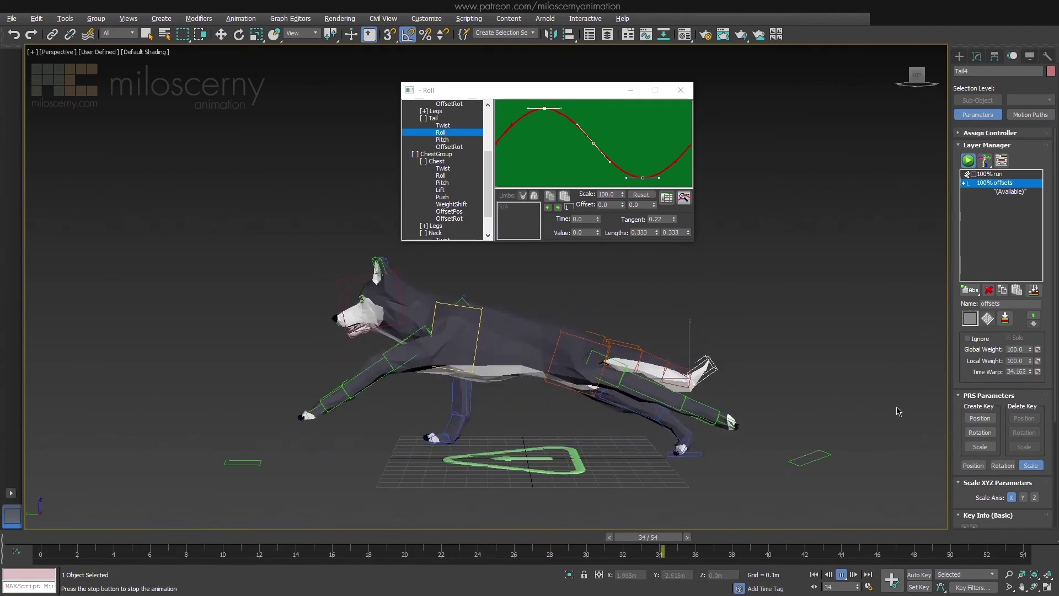
pyautogui.moveTo(747, 397); pyautogui.dragTo(795, 397, button='middle')
pyautogui.scroll(-4, 793, 397)
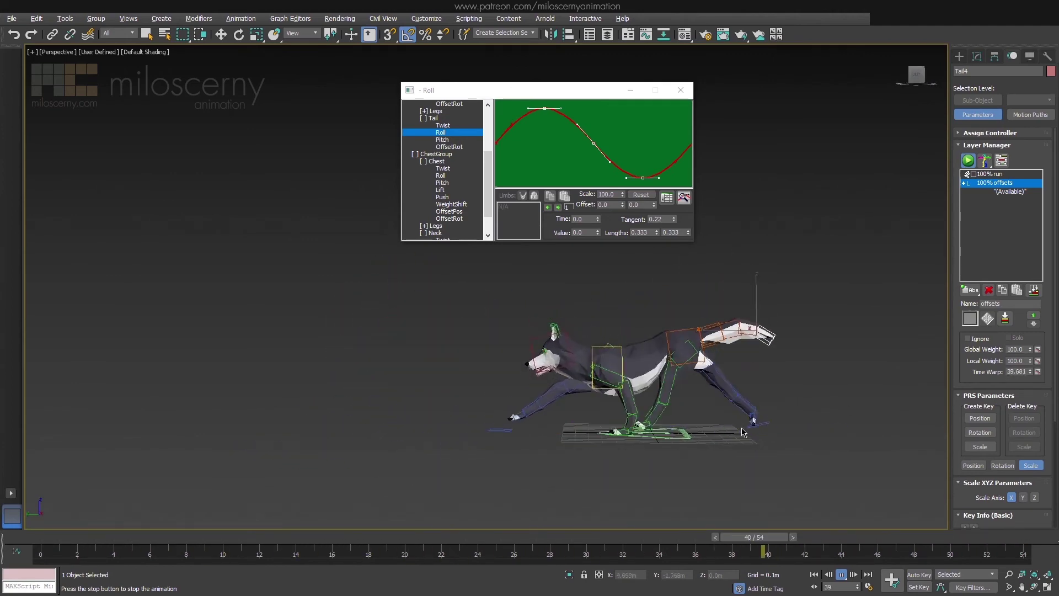
# Return the animation to frame 0 and deselect the tail tip bone
pyautogui.moveTo(554, 538); pyautogui.dragTo(33, 536)
pyautogui.press('e')
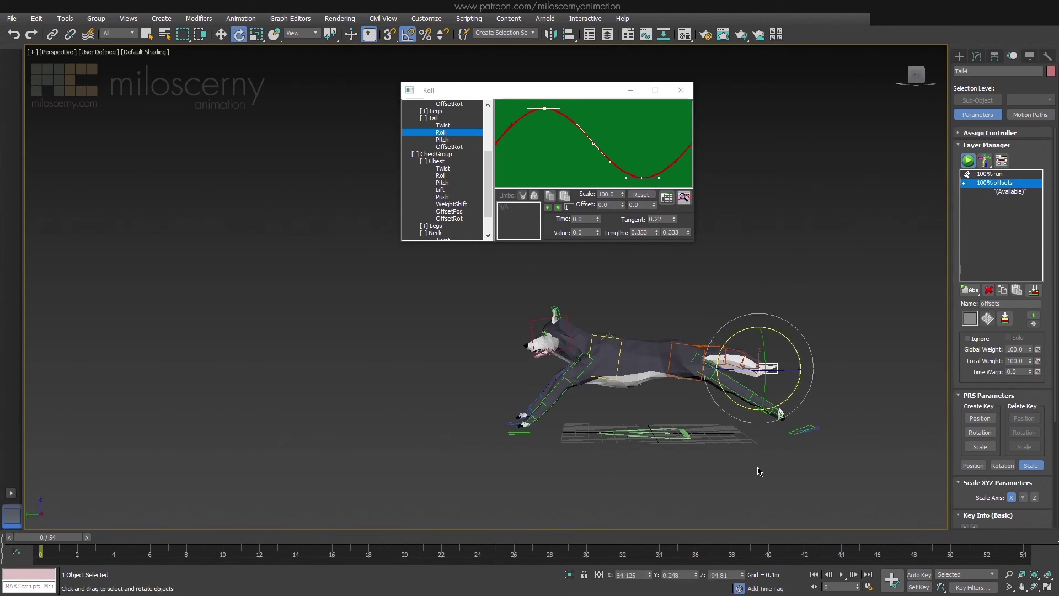
pyautogui.click(809, 484)
pyautogui.keyDown('alt'); pyautogui.moveTo(806, 482); pyautogui.dragTo(808, 475, button='middle'); pyautogui.keyUp('alt')
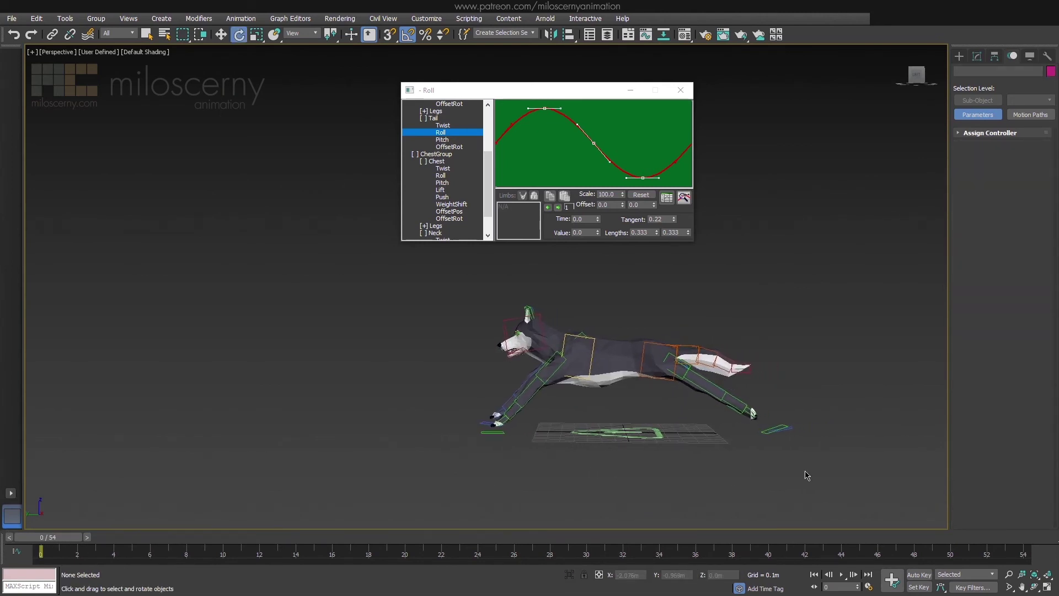